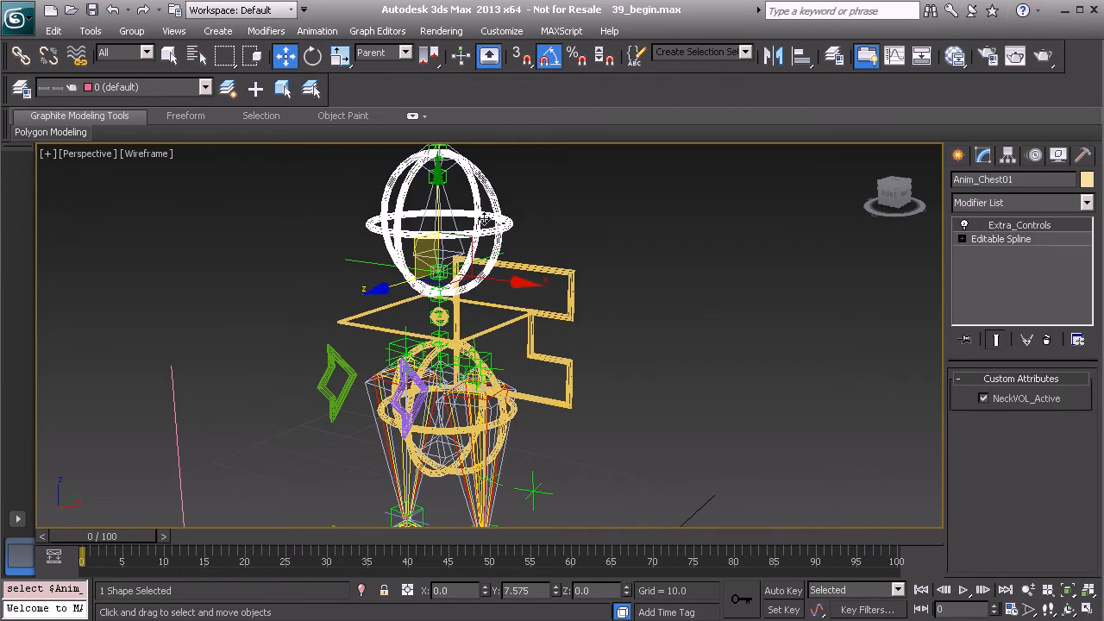
Select the Anim_Pelvis01 control spline around the hips and add an Attribute Holder modifier to it
middle_click_drag(463, 394, 452, 299)
middle_click_drag(510, 357, 539, 351, "alt")
left_click(504, 321)
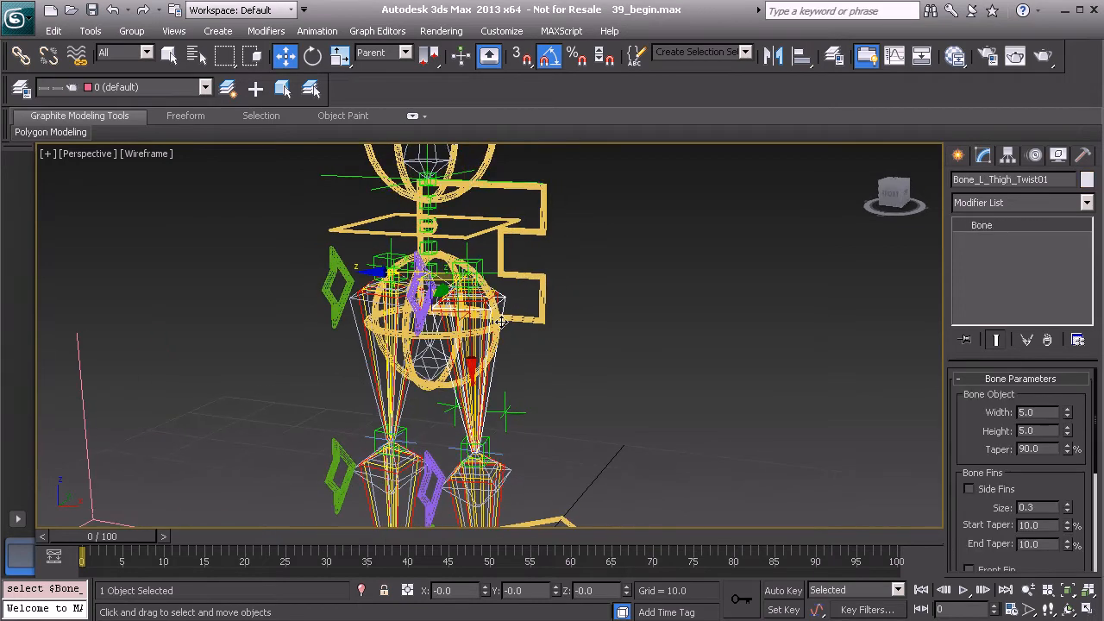
middle_click_drag(406, 353, 376, 350, "alt")
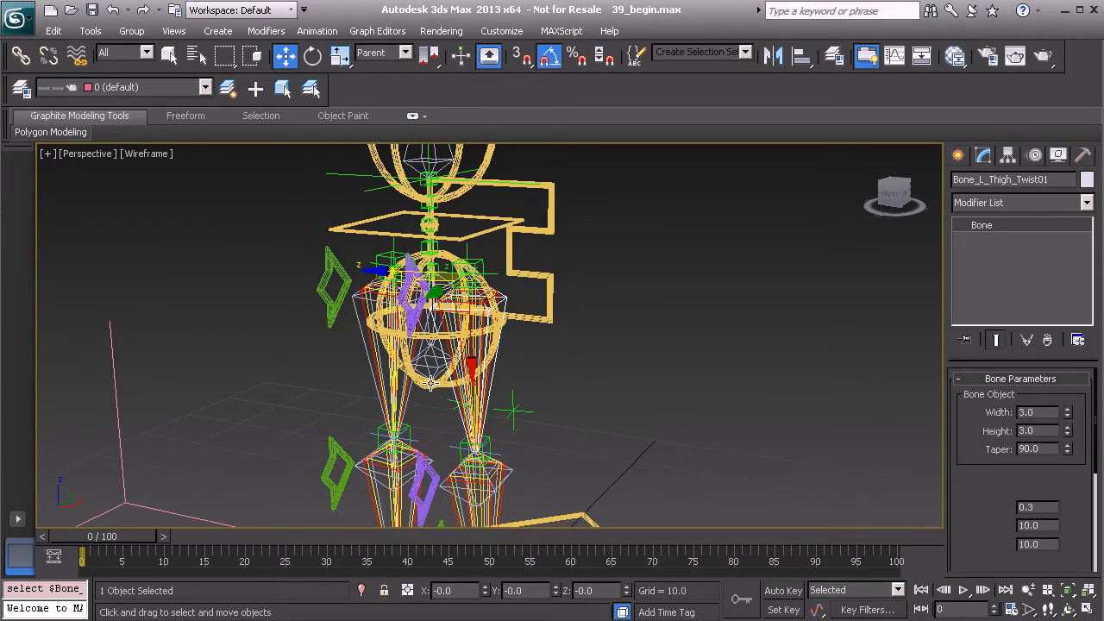
left_click(429, 383)
middle_click_drag(429, 383, 375, 383, "alt")
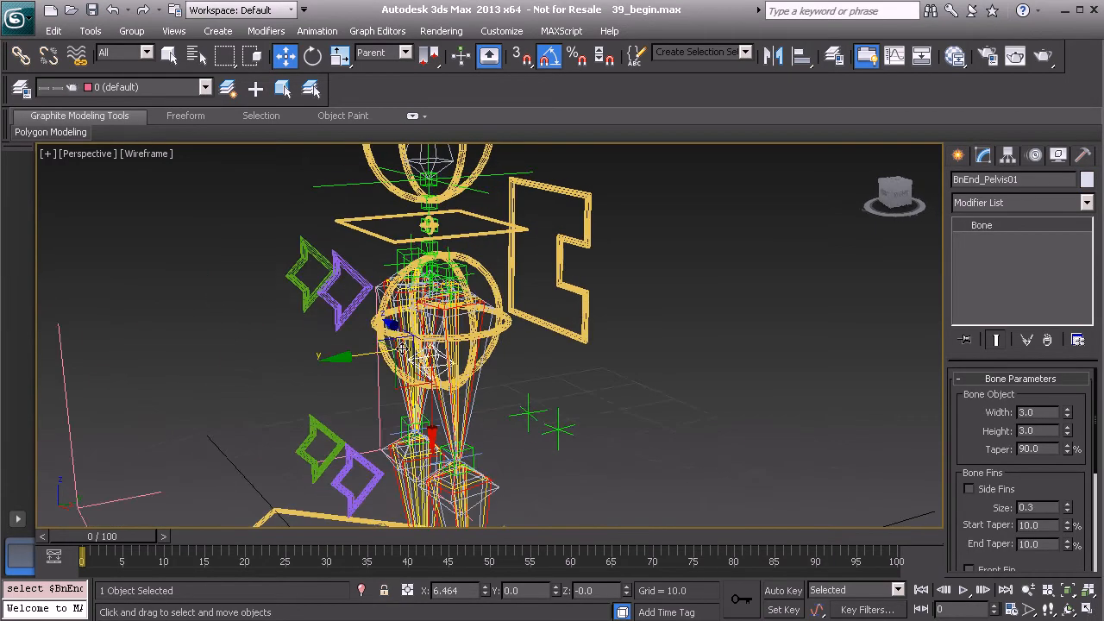
left_click(377, 326)
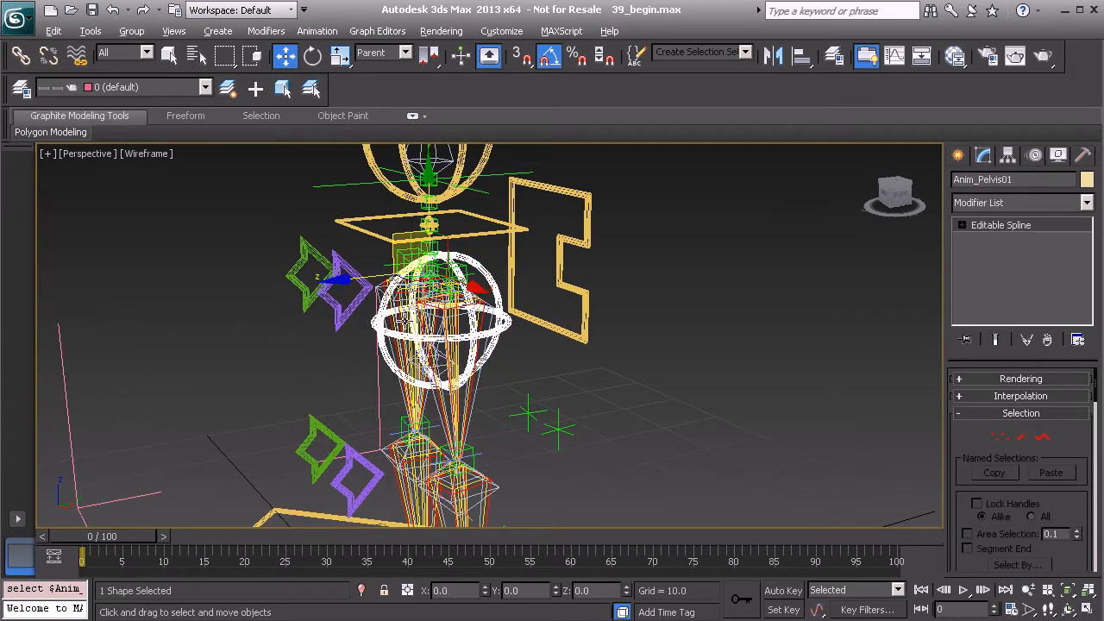
middle_click_drag(402, 322, 442, 267, "alt")
middle_click_drag(418, 326, 465, 302, "alt")
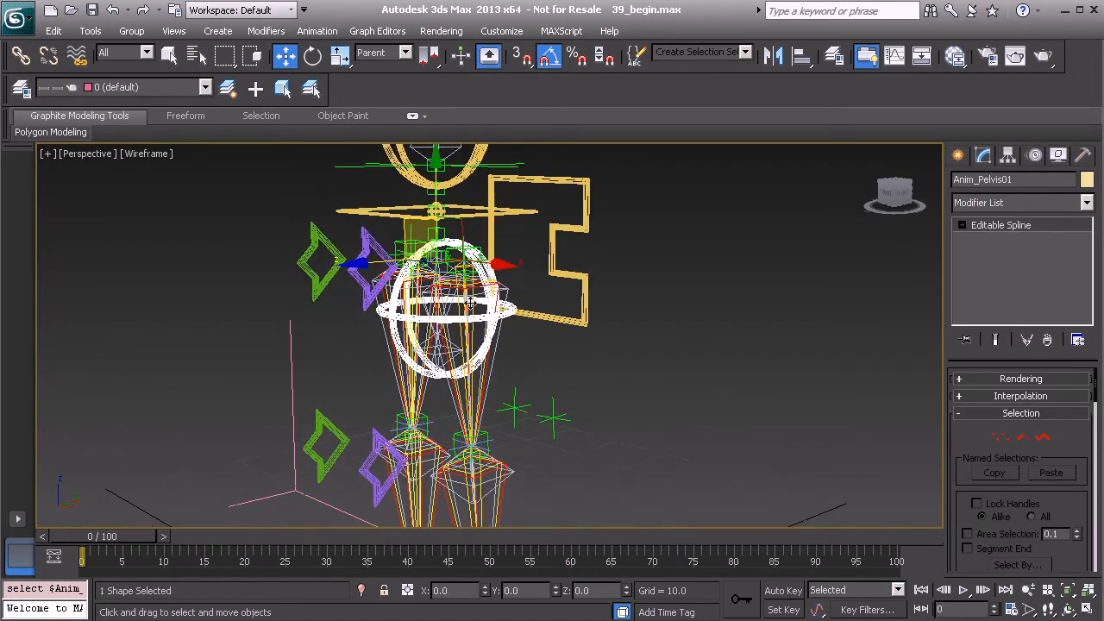
right_click(645, 294, "alt")
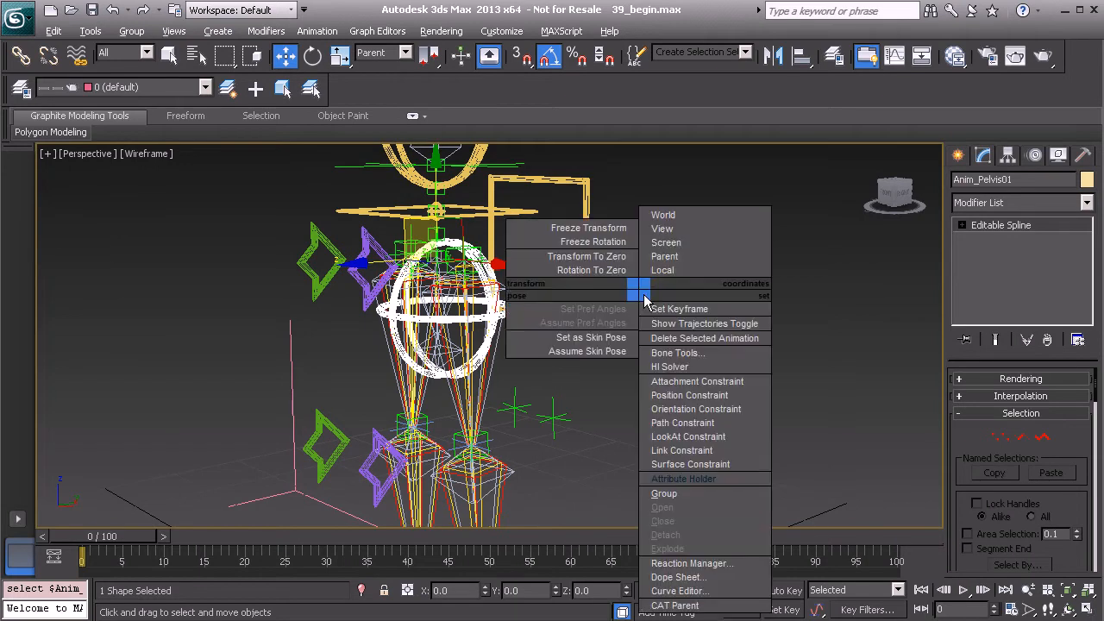
left_click(715, 481)
Rename the pelvis control's Attribute Holder modifier to Extra_Controls
right_click(1026, 227)
left_click(1032, 237)
type("Extr")
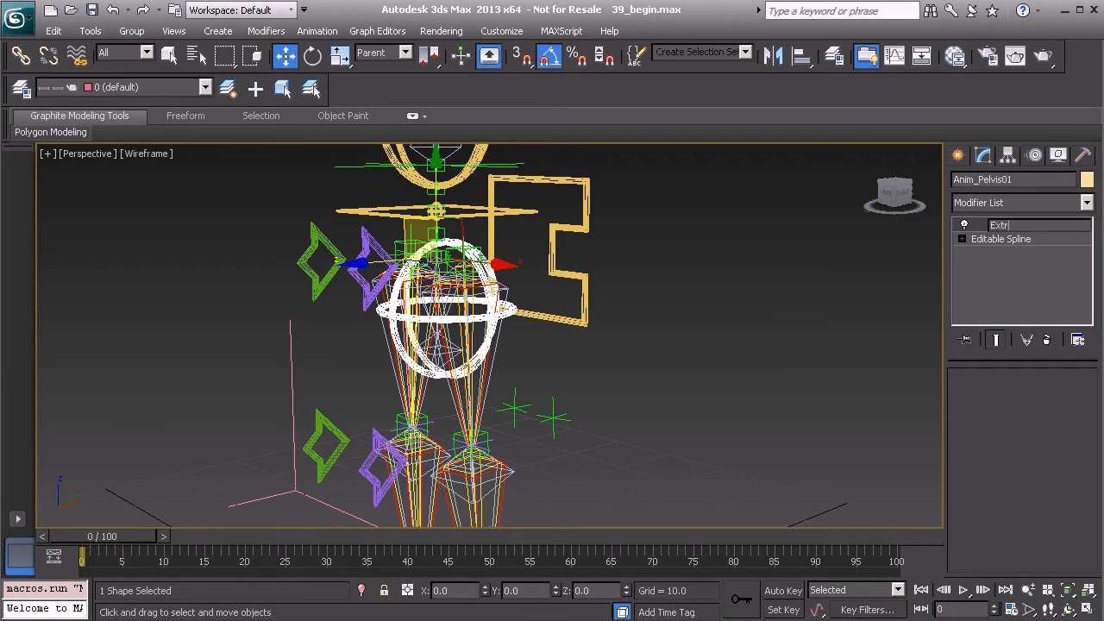
type("a_Controls")
key("Return")
Select the Anim_Chest01 control and set up a Boolean parameter with the CheckButton UI type in the Parameter Editor
middle_click_drag(631, 271, 629, 303, "alt")
left_click(521, 211)
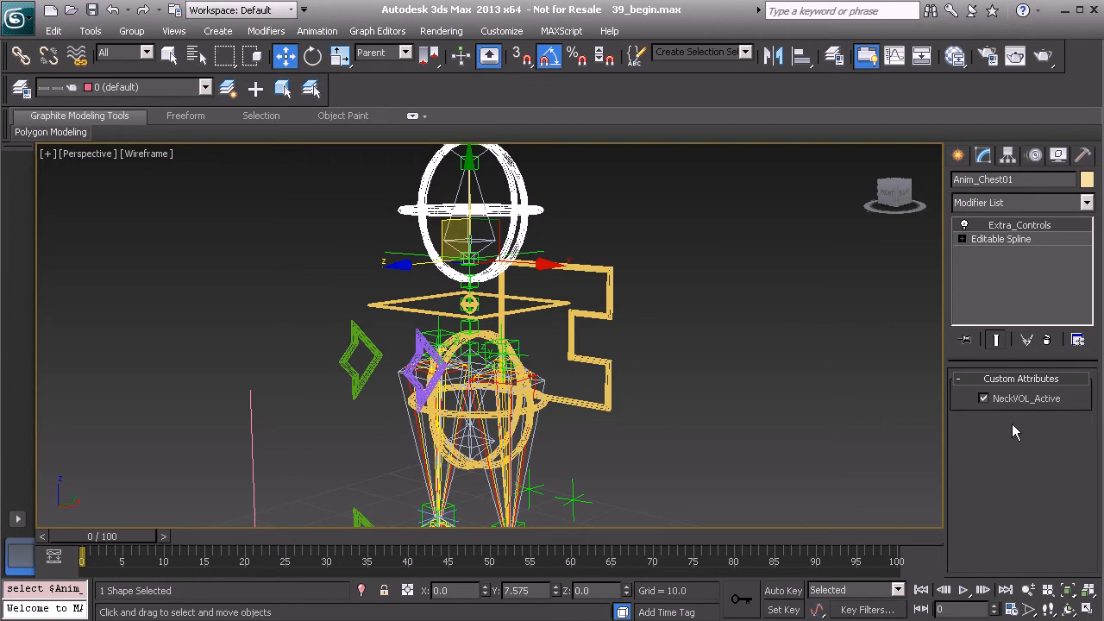
middle_click_drag(537, 228, 593, 225)
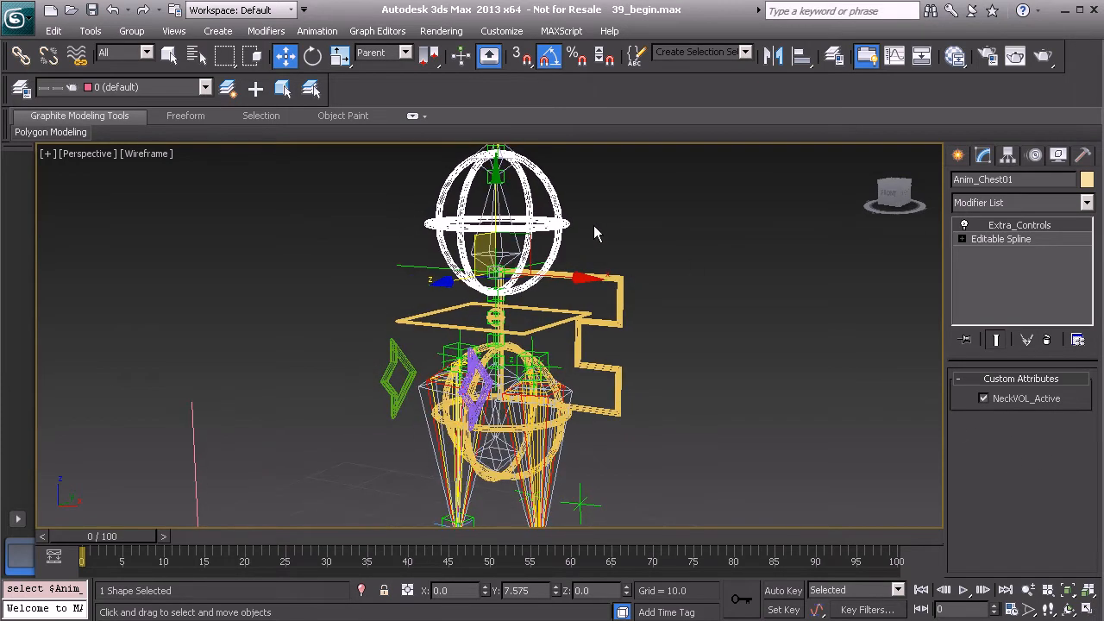
key("alt+1")
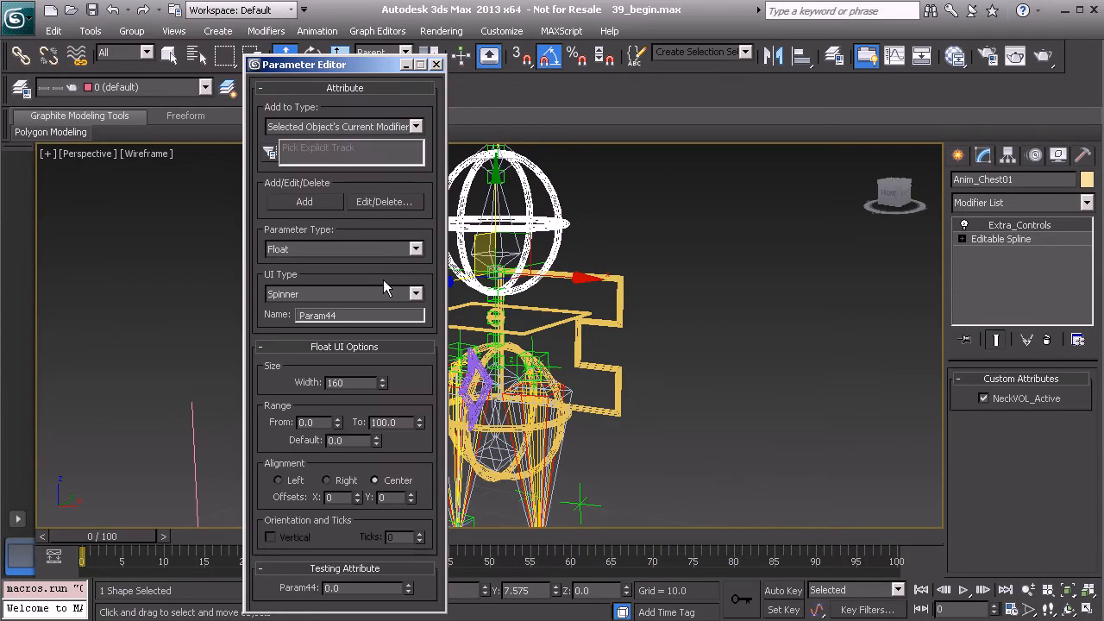
left_click(308, 248)
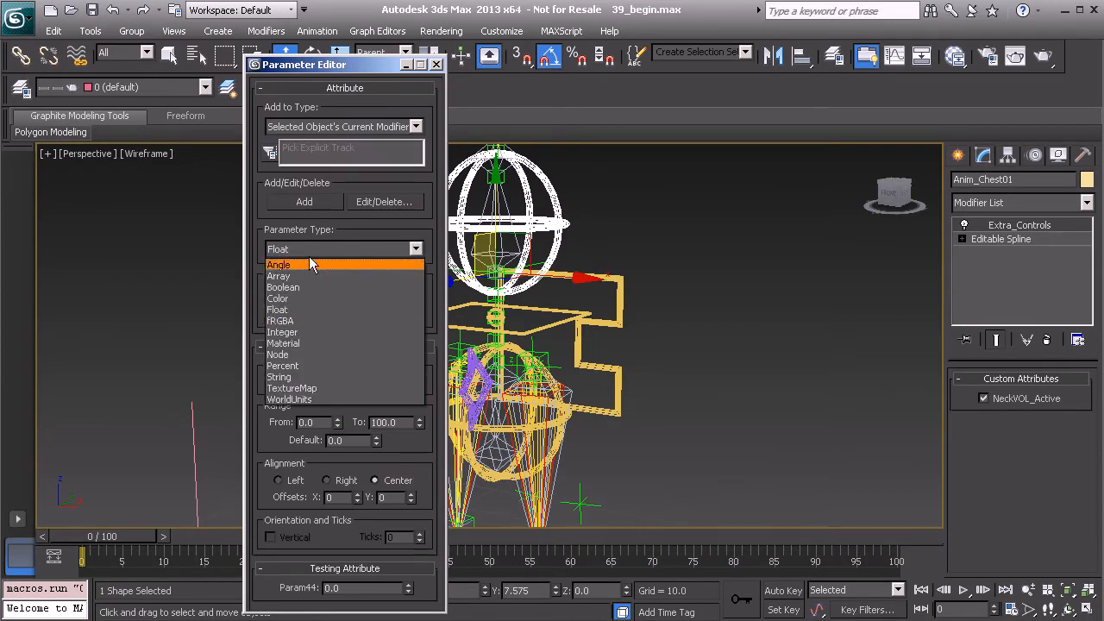
left_click(309, 285)
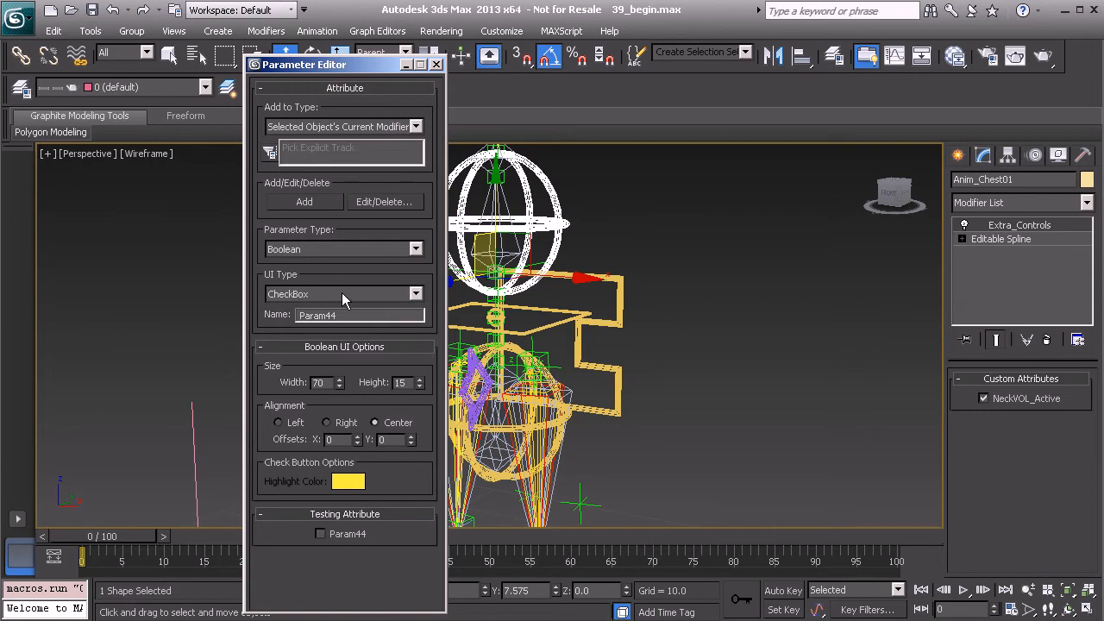
left_click(331, 294)
left_click(334, 320)
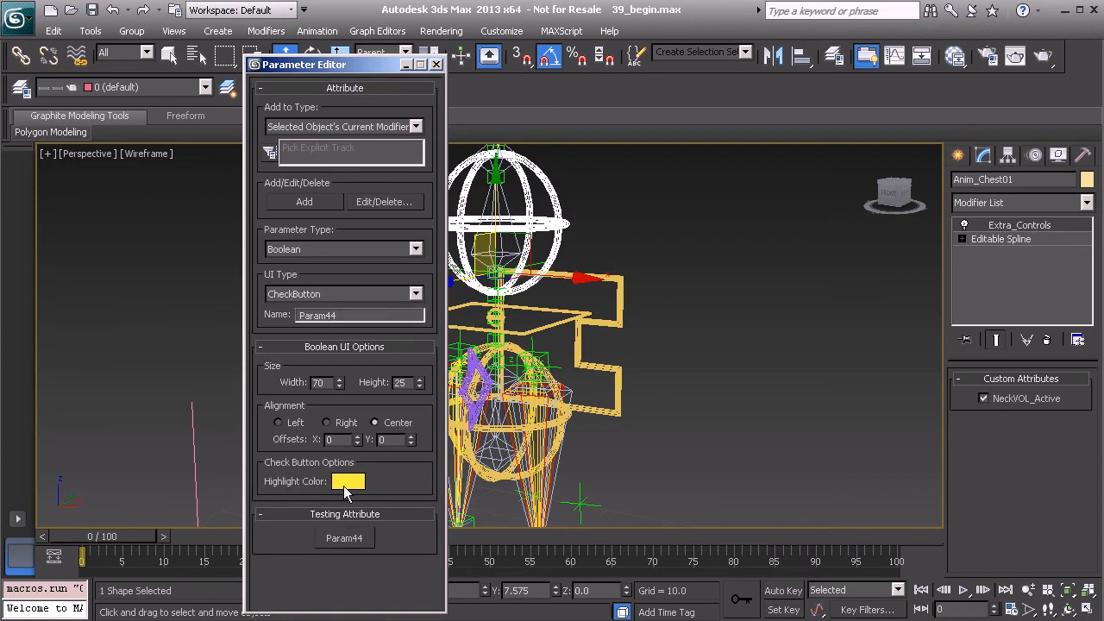
Name the new parameter L_Arm_IK_Stretch and set its button width to 100
double_click(345, 316)
type("L_Arm")
type("_IK_Stretch")
key("Return")
double_click(318, 382)
type("100")
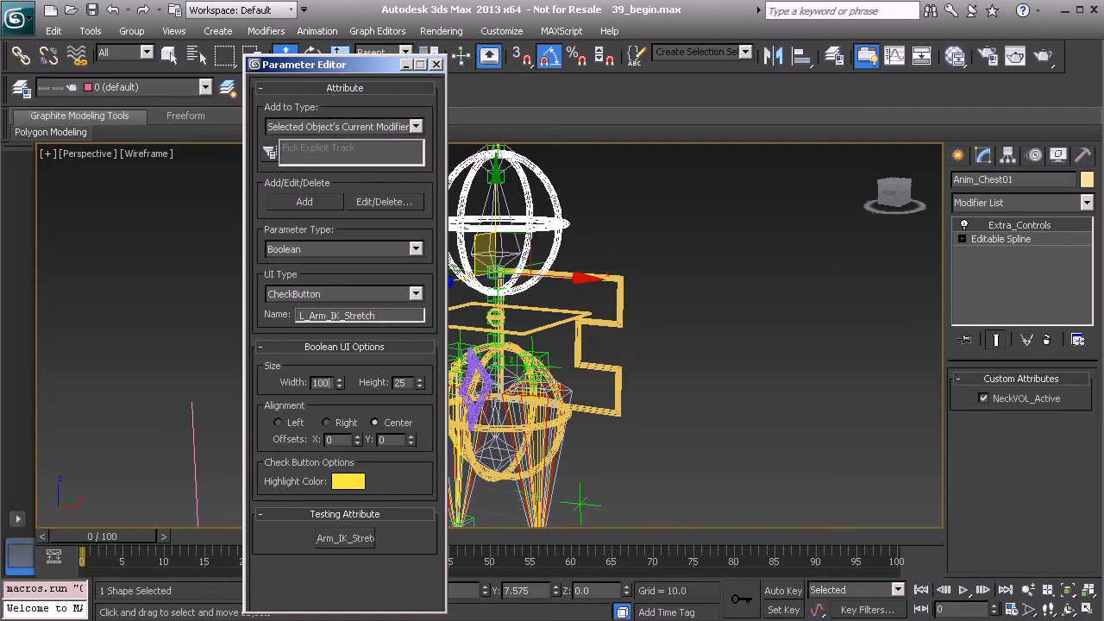
key("Return")
Copy the parameter name for reuse and add the L_Arm_IK_Stretch attribute to the chest control's Extra_Controls modifier
left_click_drag(390, 317, 289, 321)
key("ctrl+c")
left_click(300, 207)
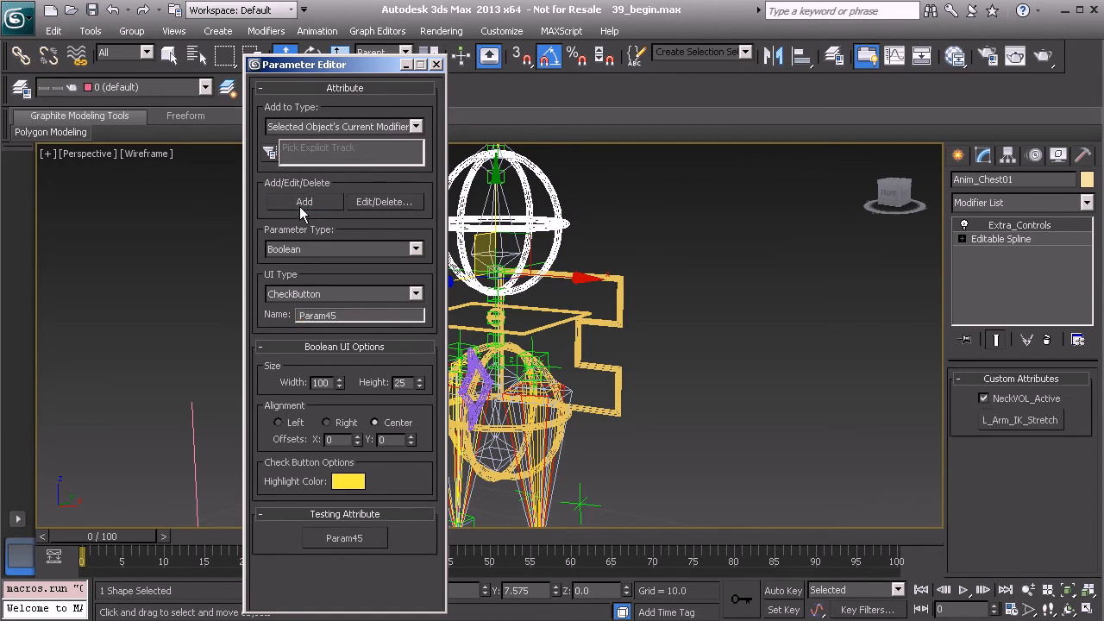
Add a second check button attribute named R_Arm_IK_Stretch to the chest control, reusing the copied name
double_click(345, 317)
key("ctrl+v")
left_click_drag(305, 316, 297, 317)
type("R")
left_click(304, 201)
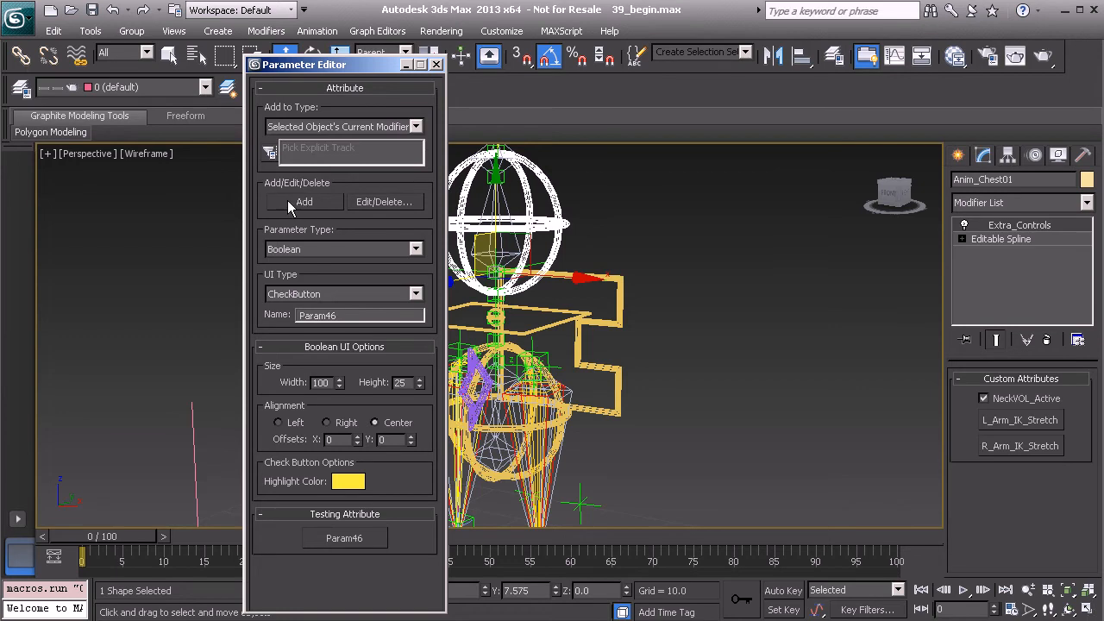
Select the Anim_Pelvis01 control and add a check button attribute named L_Leg_IK_Stretch to its Extra_Controls modifier
middle_click_drag(636, 383, 674, 337)
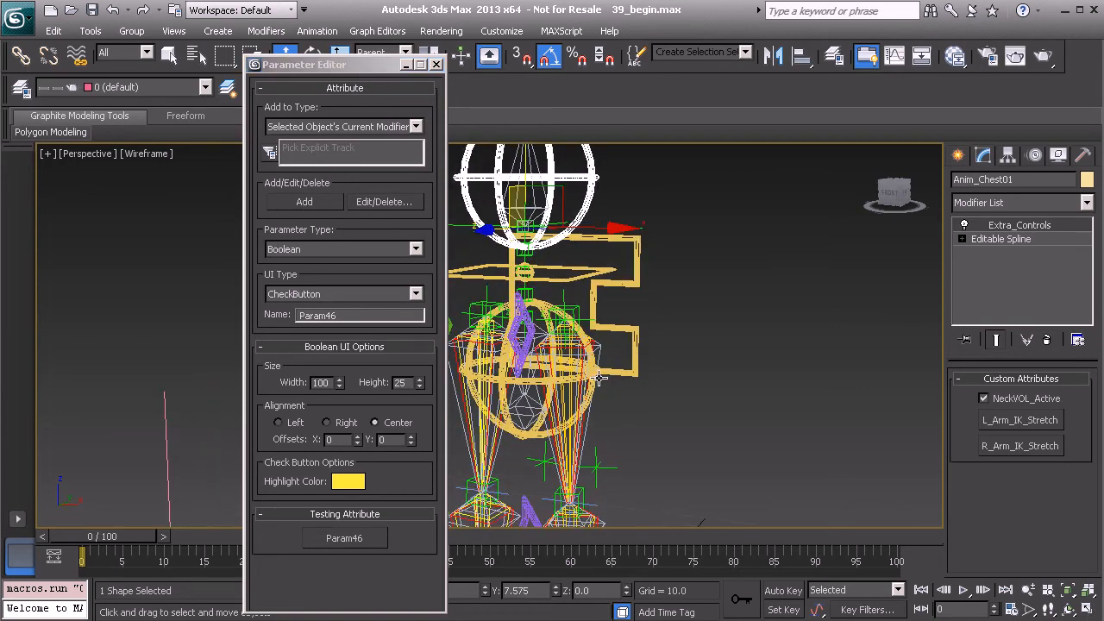
left_click(595, 376)
middle_click_drag(616, 392, 599, 371, "alt")
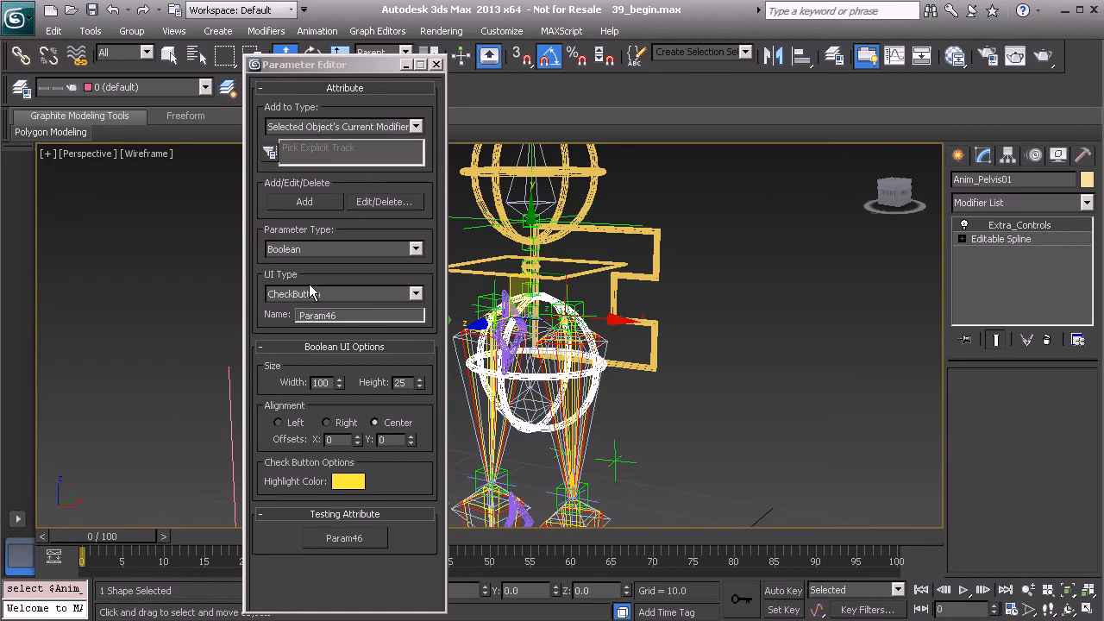
double_click(343, 316)
type("L_Arm_IK_Stretch")
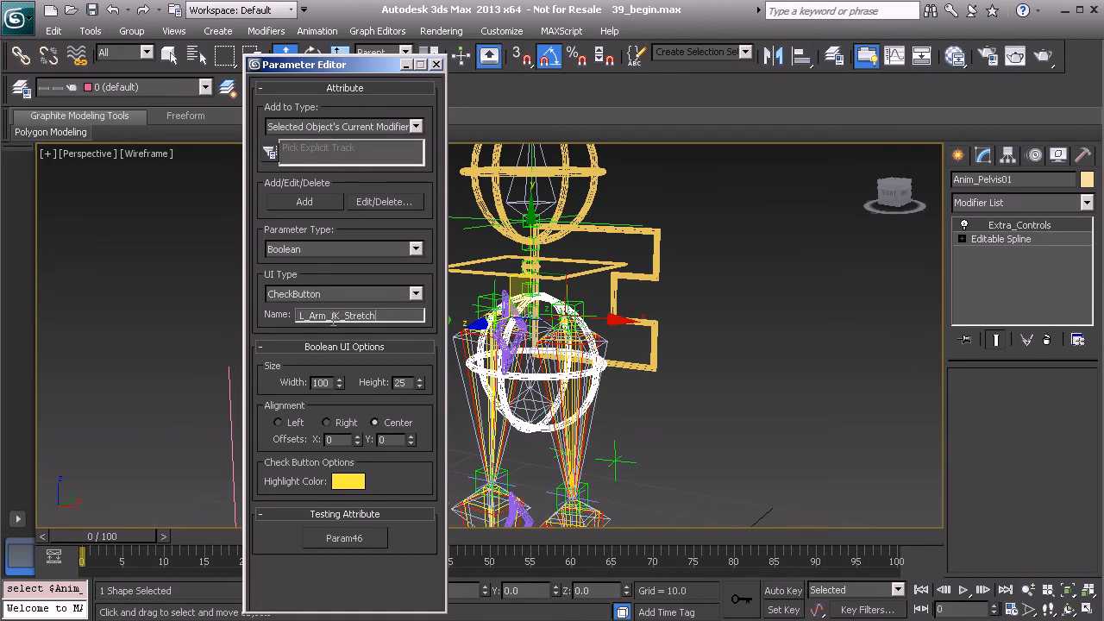
left_click_drag(311, 315, 326, 318)
type("Leg")
key("Return")
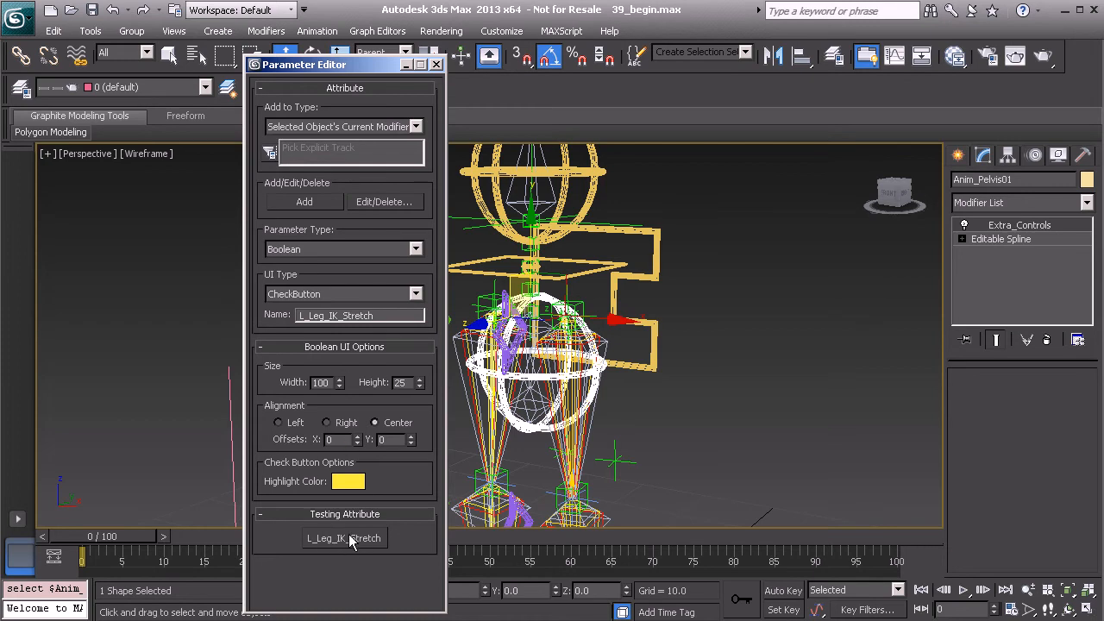
left_click(306, 205)
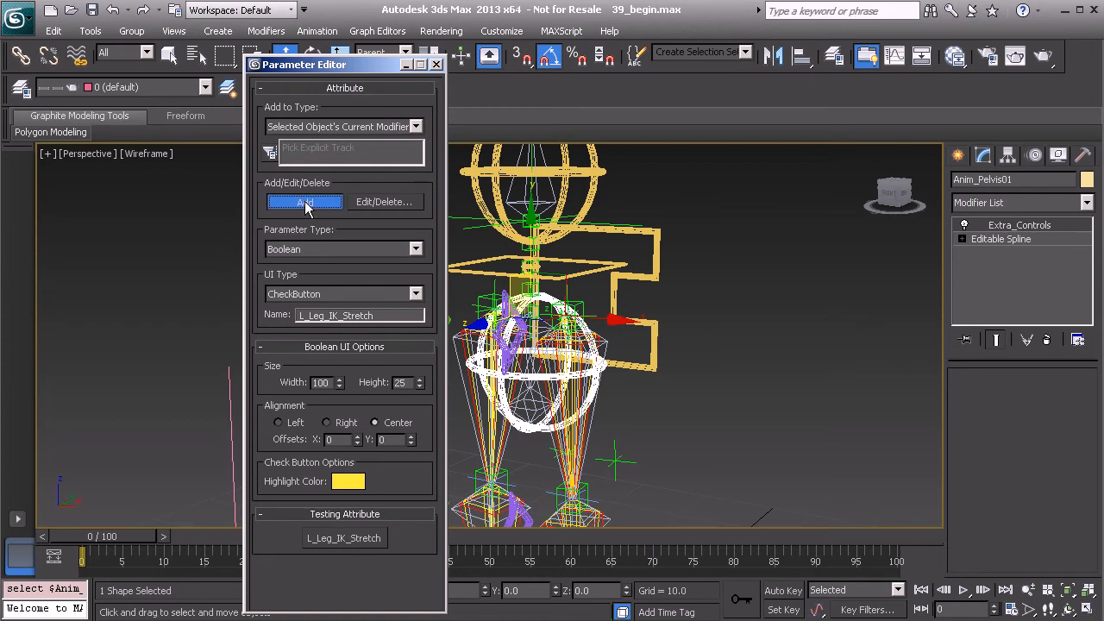
Add a check button attribute named R_Leg_IK_Stretch to the pelvis control and close the Parameter Editor
double_click(345, 315)
key("ctrl+v")
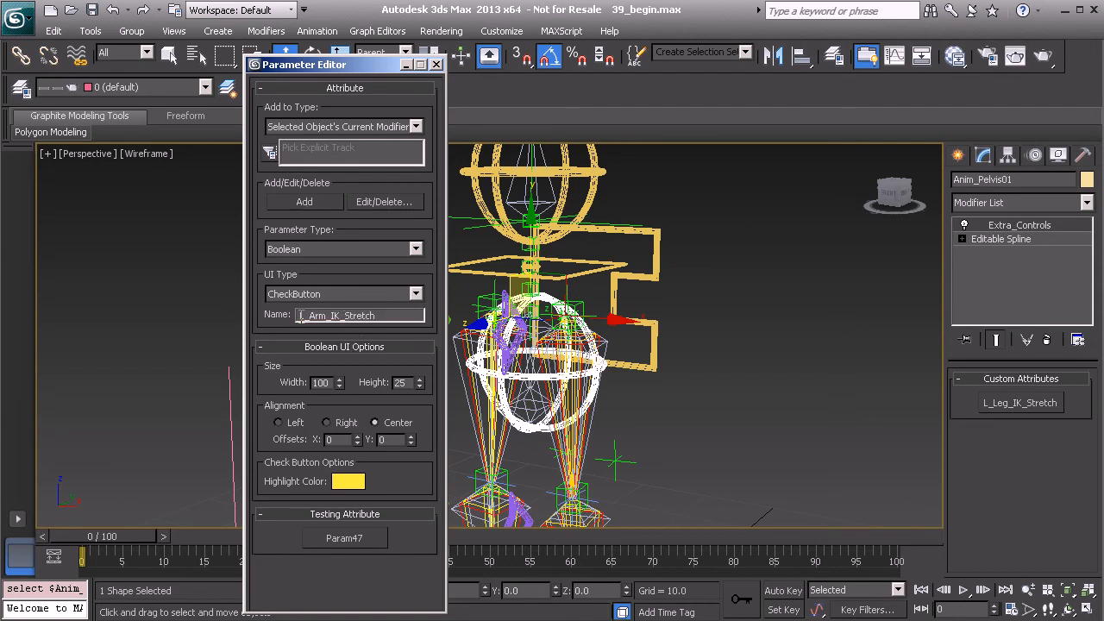
left_click_drag(306, 315, 331, 317)
type("R_Leg")
left_click(317, 202)
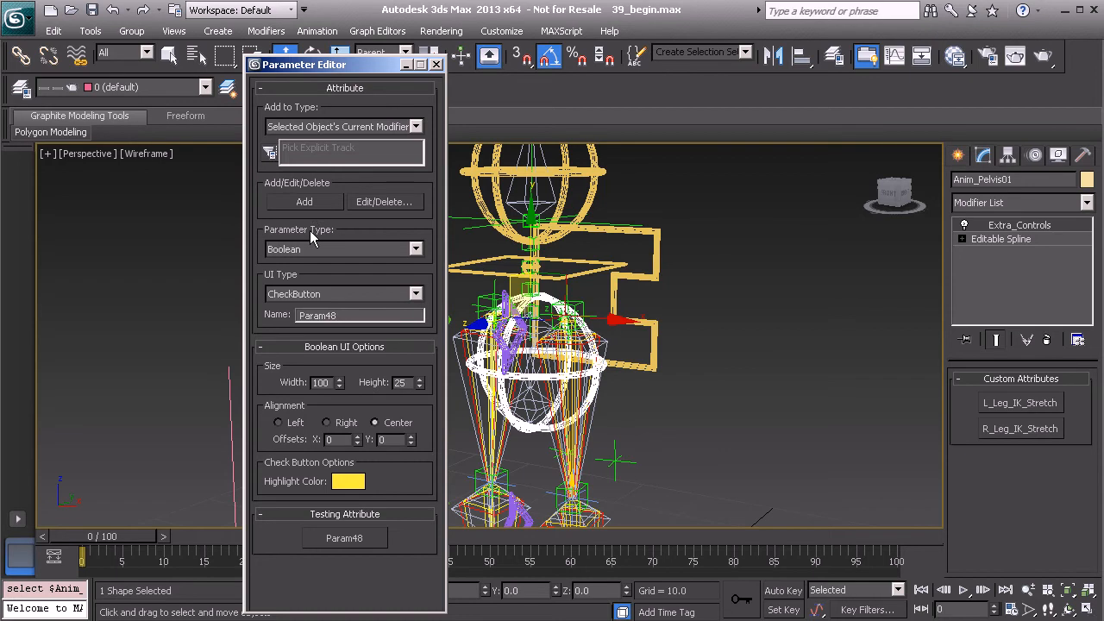
left_click(437, 65)
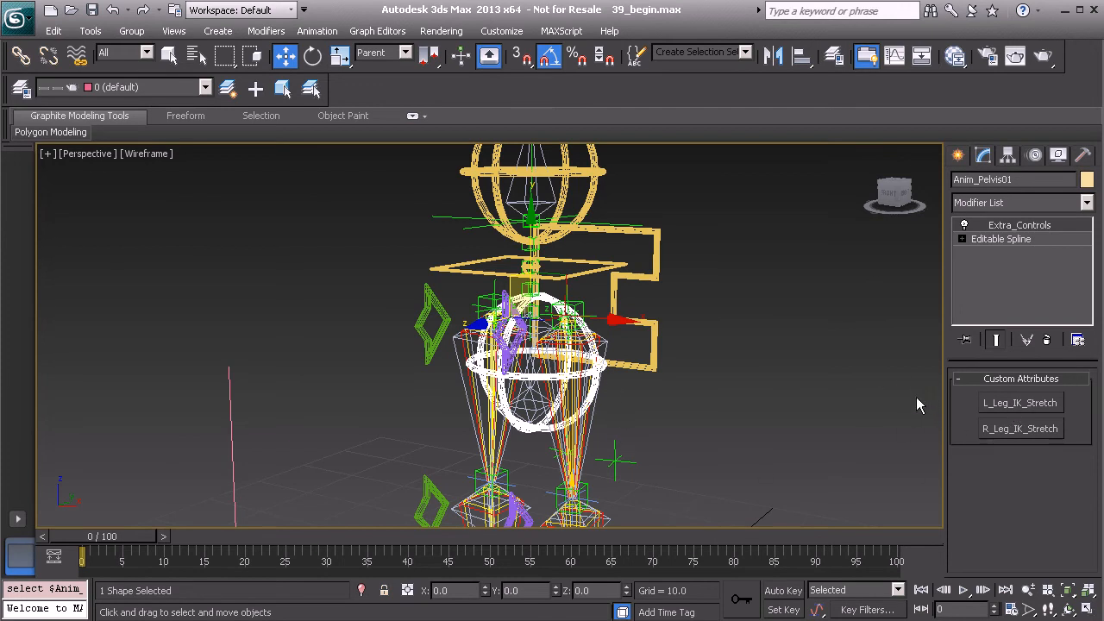
Select the left shin IK driver bone, BnDrv_L_Shin_IK01, and show its assigned motion controllers
middle_click_drag(686, 455, 646, 342)
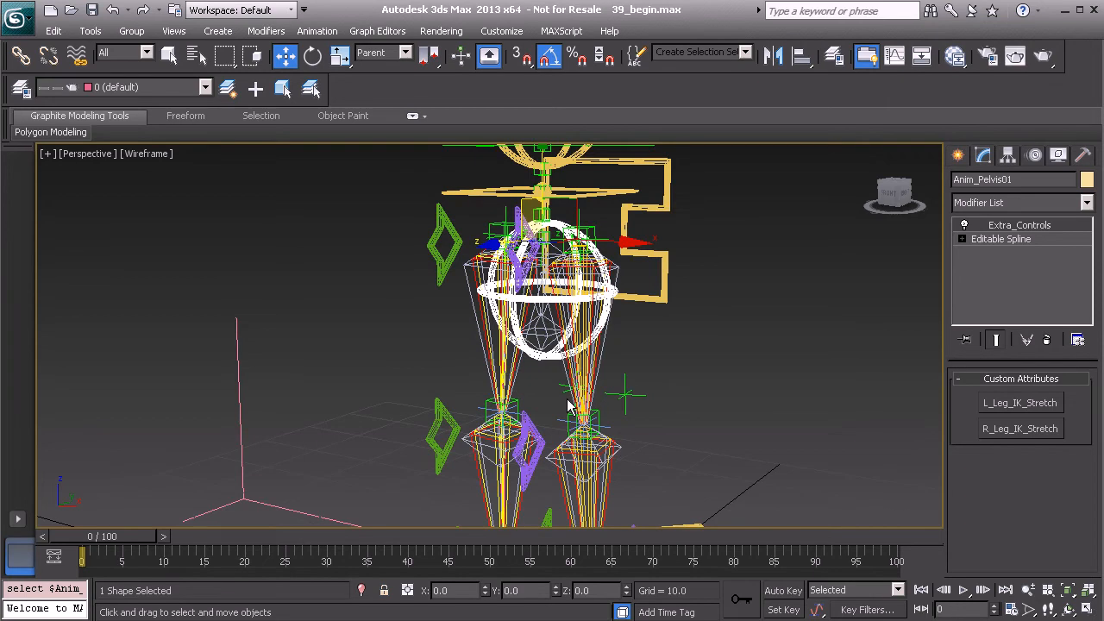
middle_click_drag(569, 407, 557, 366)
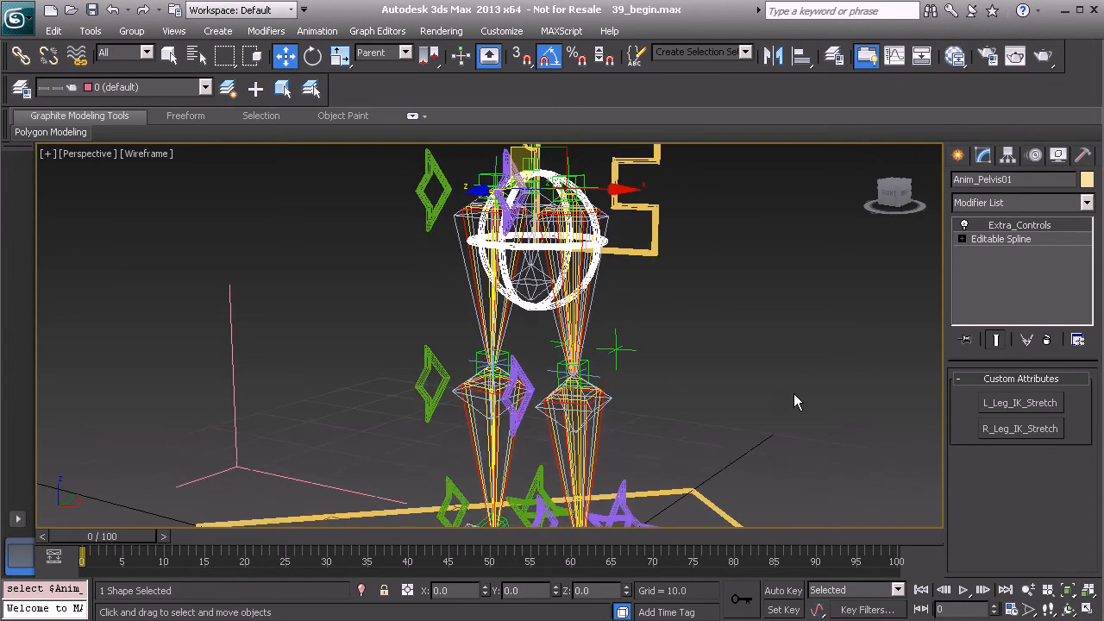
middle_click_drag(641, 384, 609, 389, "alt")
scroll(609, 389, "up", 2)
scroll(603, 362, "up", 1)
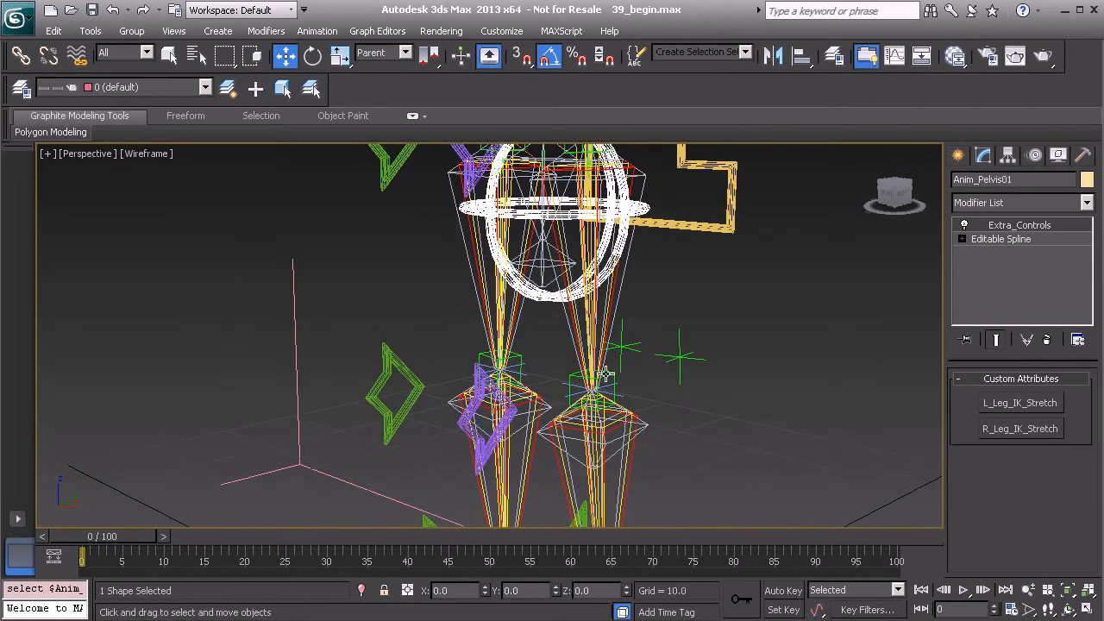
middle_click_drag(604, 344, 564, 382, "alt")
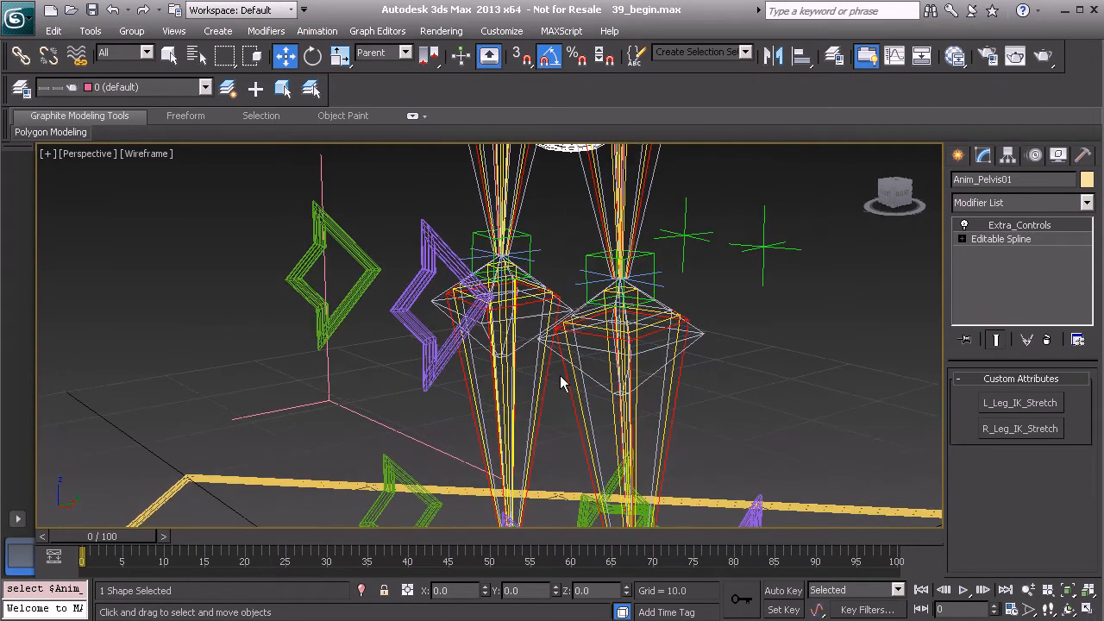
left_click(562, 383)
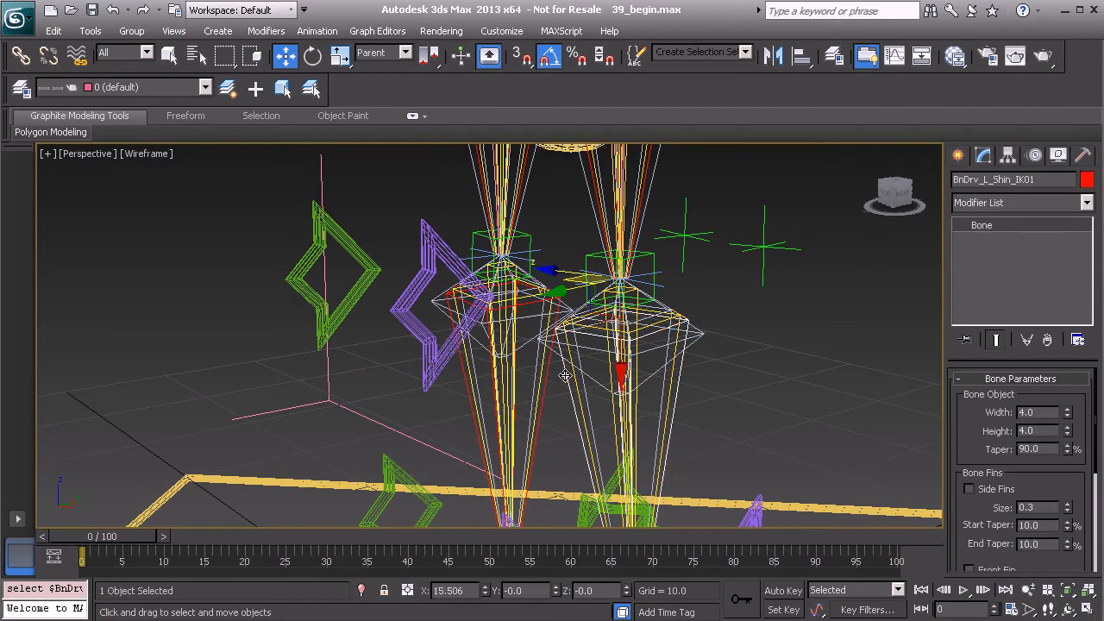
left_click(1035, 157)
left_click(981, 271)
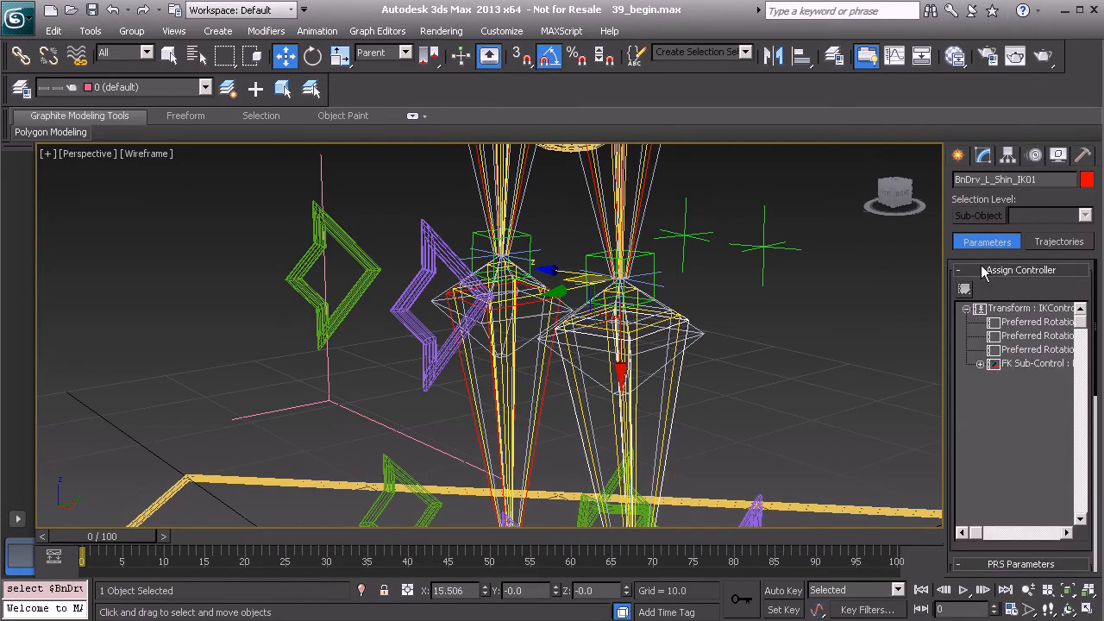
Open the expression on the bone's Zero Pos X Position track and create a scalar variable named enable
left_click(980, 363)
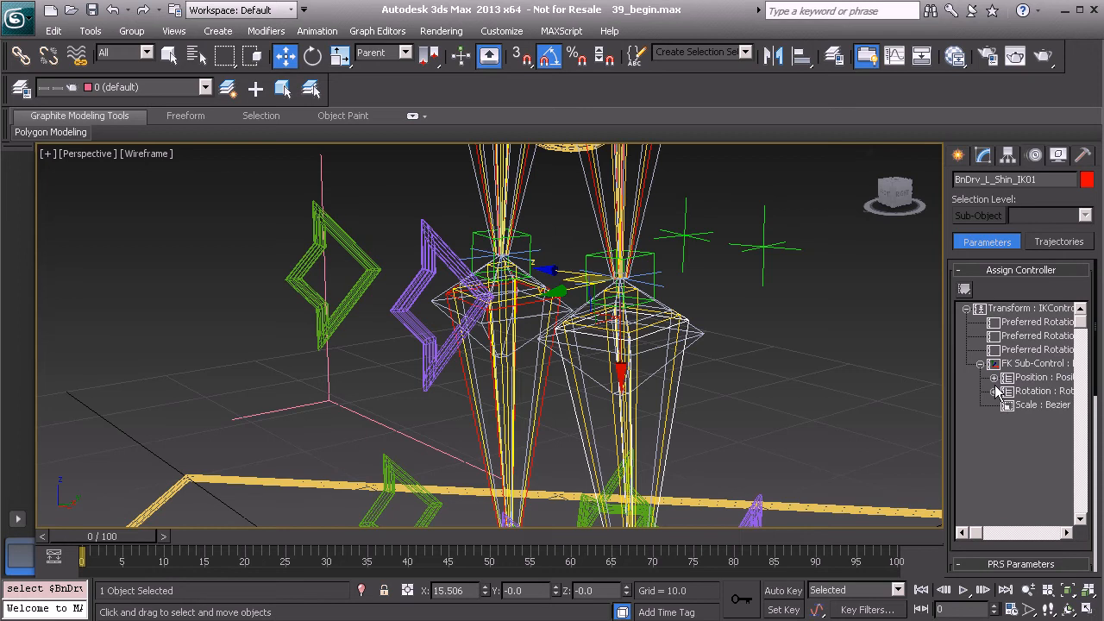
left_click(994, 377)
left_click(1007, 404)
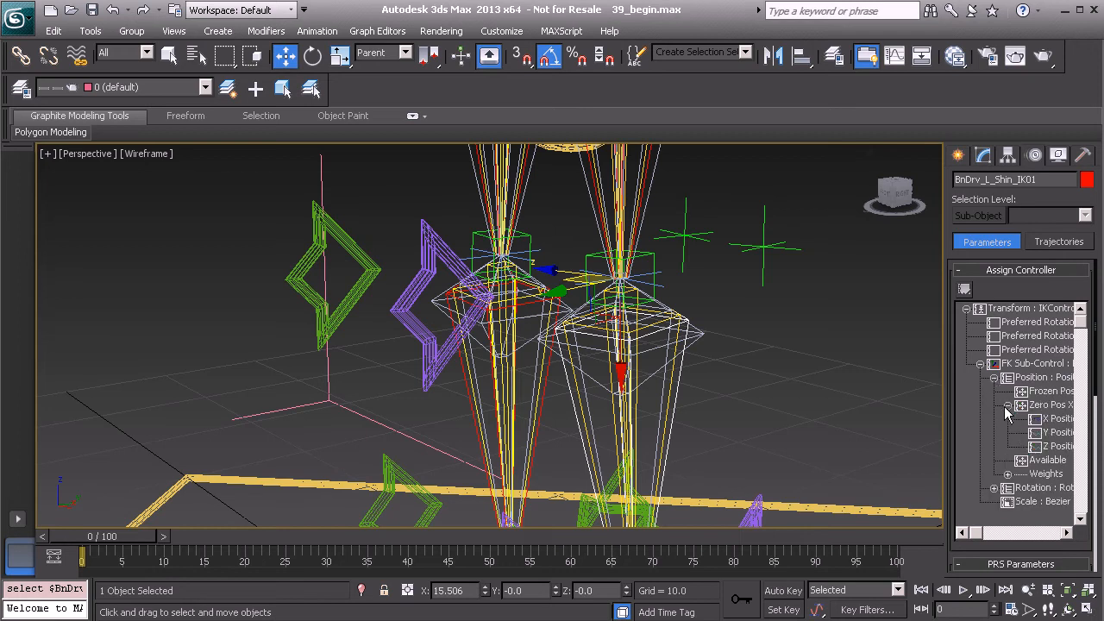
right_click(1045, 420)
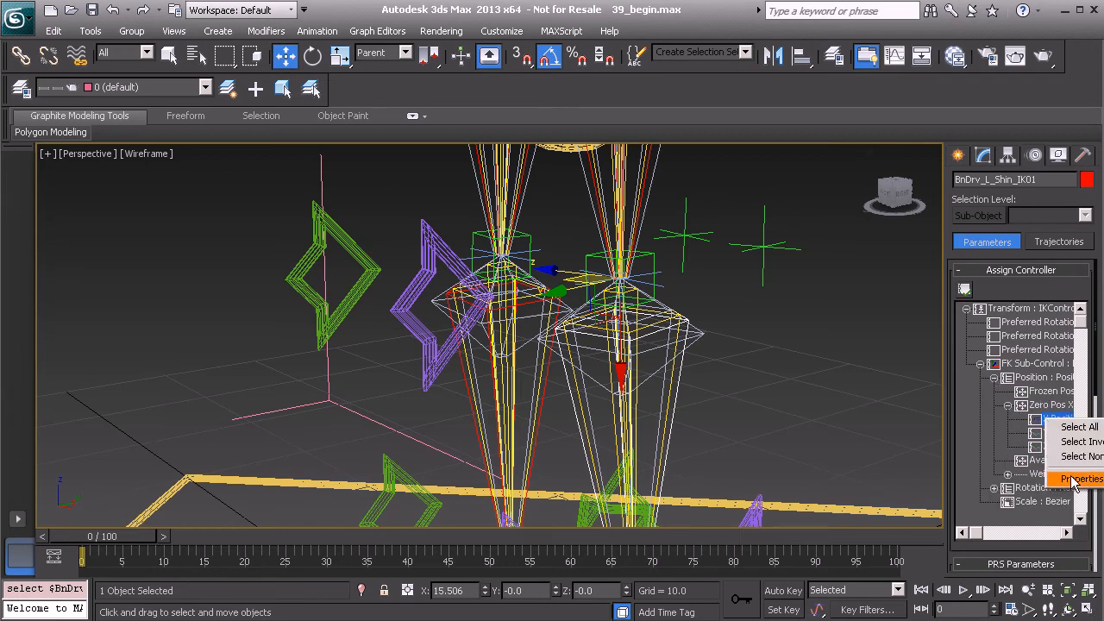
left_click(1071, 478)
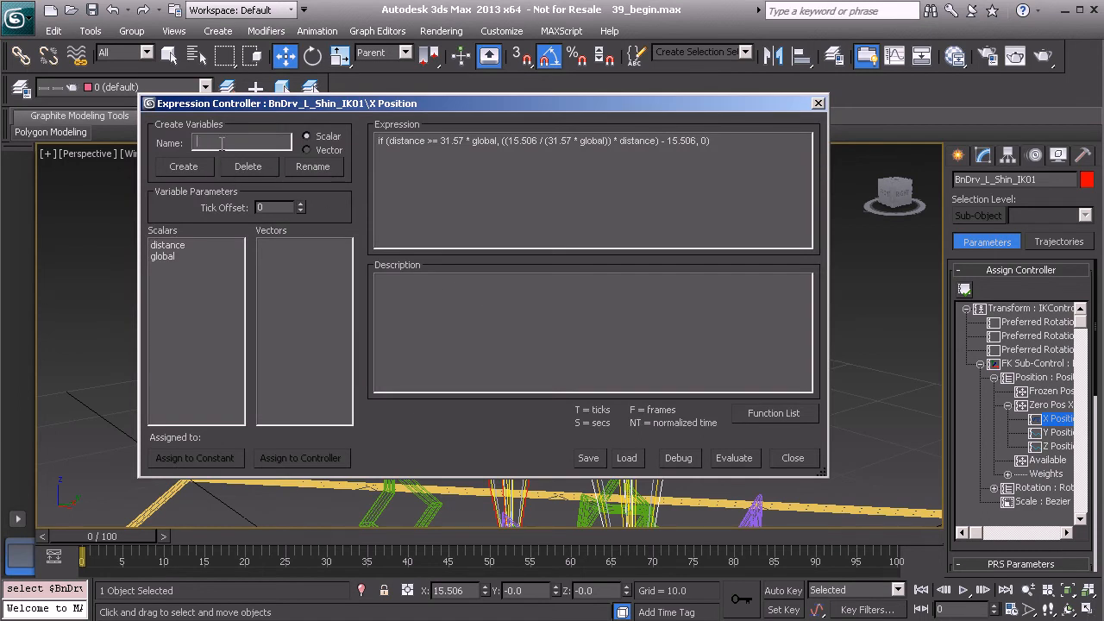
type("enable")
left_click(191, 167)
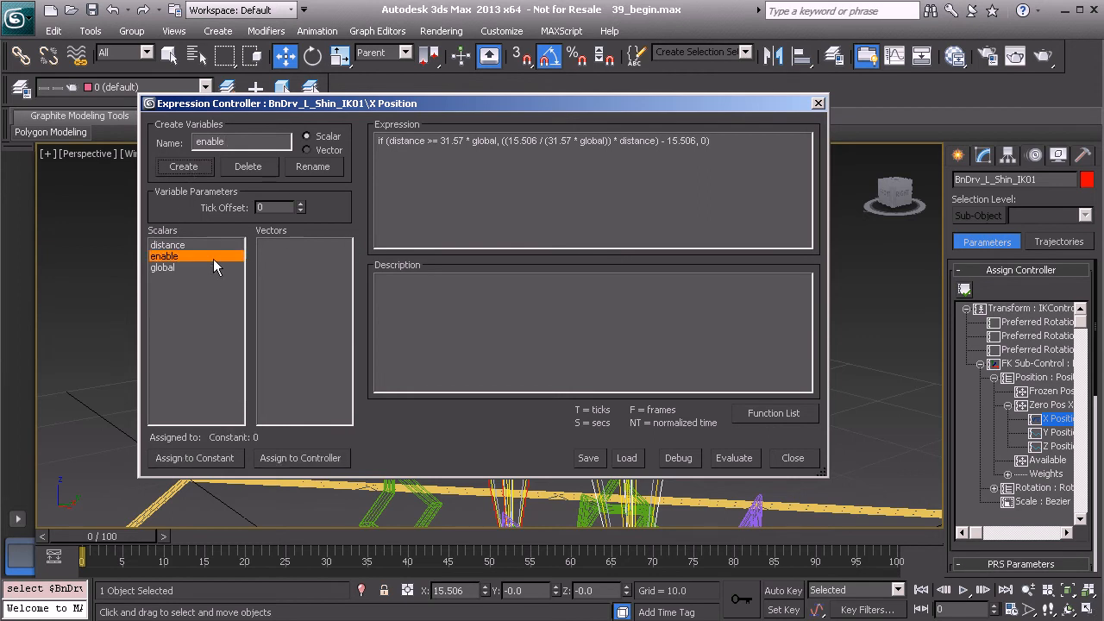
Assign the enable variable to the L_Leg_IK_Stretch custom attribute in the Extra_Controls modifier of Anim_Pelvis01
left_click(312, 459)
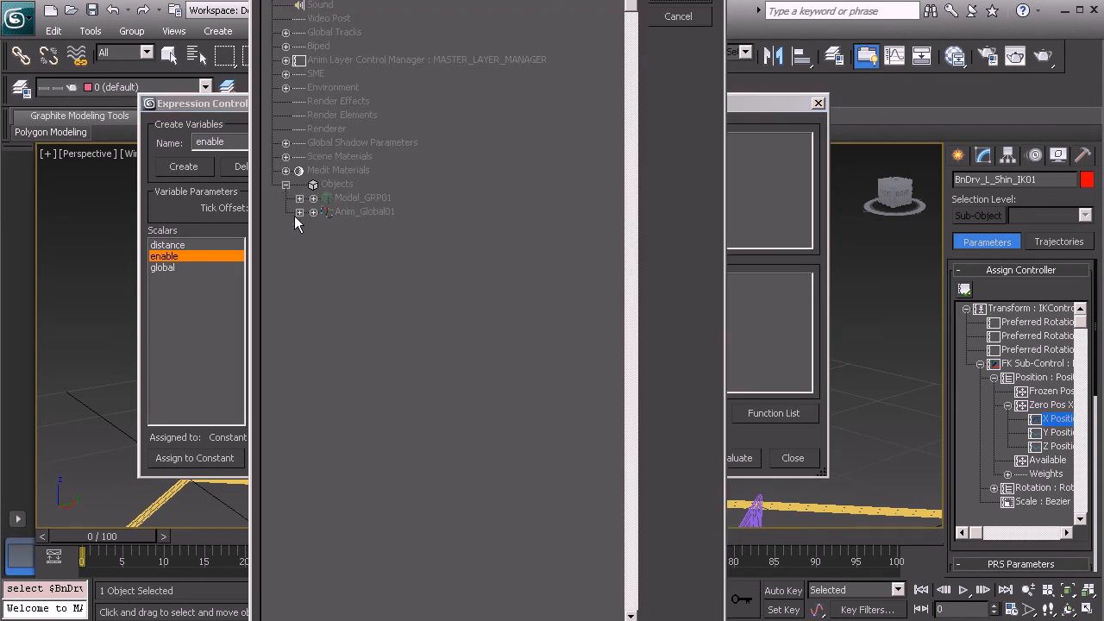
left_click(300, 212)
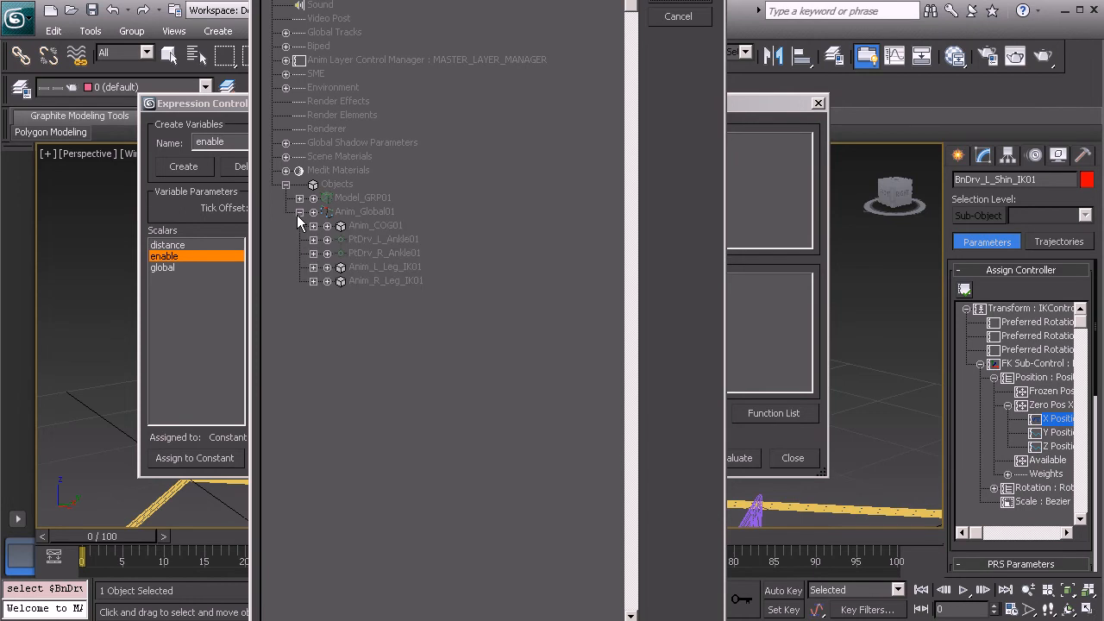
left_click(311, 226)
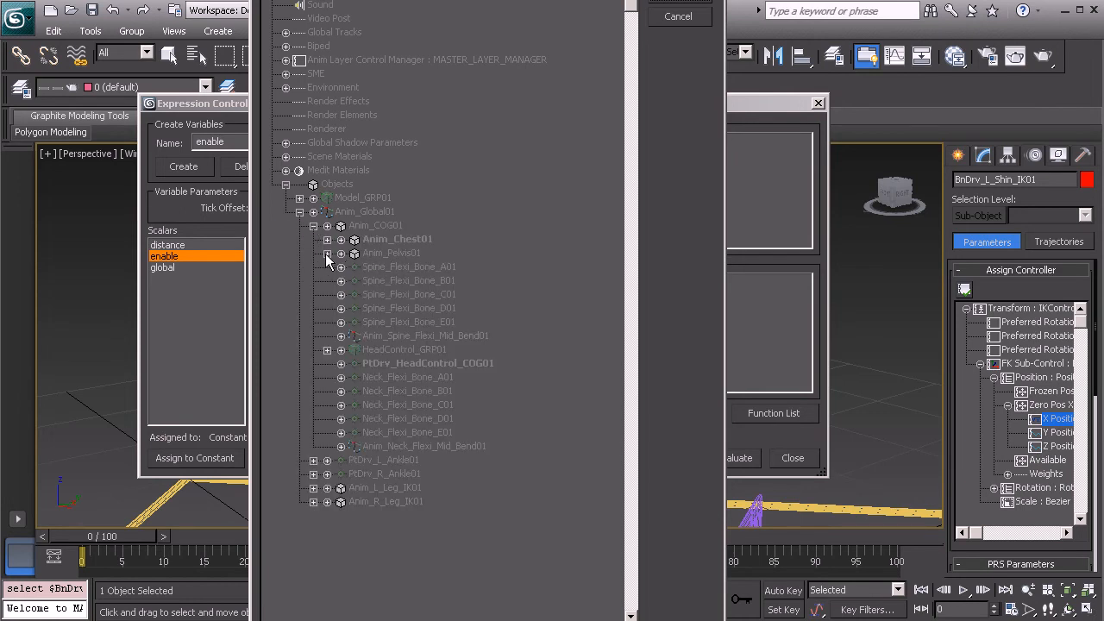
left_click(340, 253)
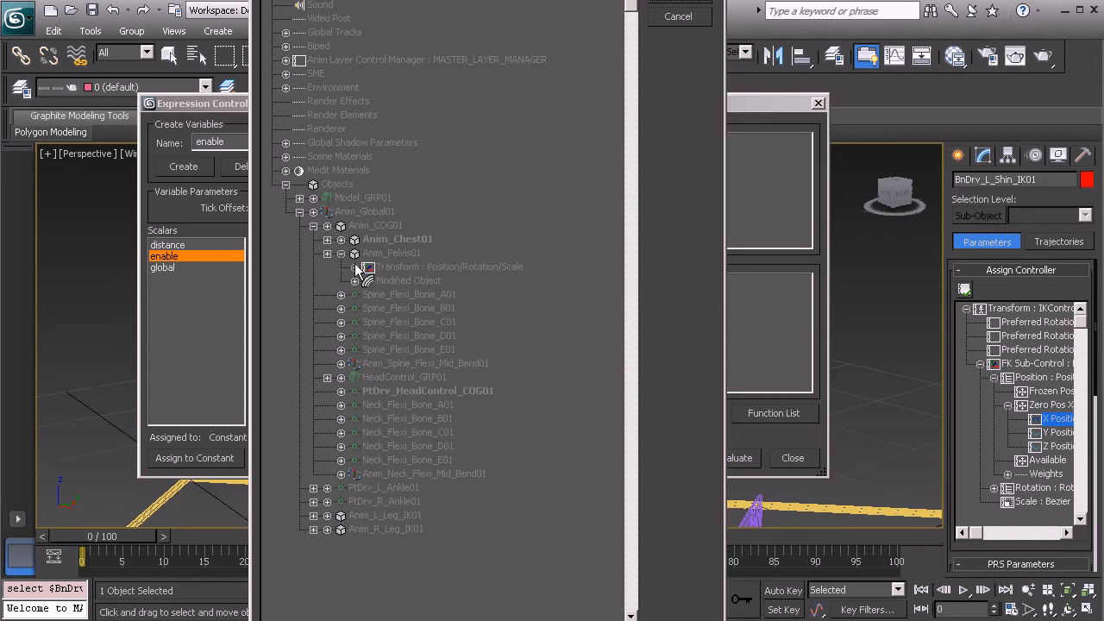
left_click(354, 281)
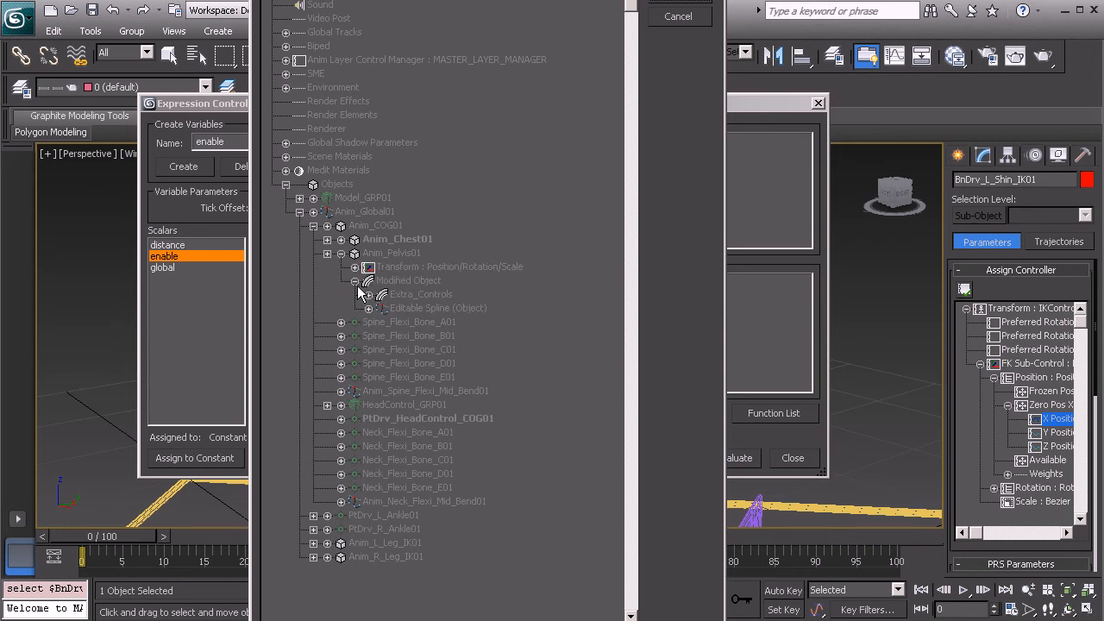
left_click(368, 294)
left_click(382, 309)
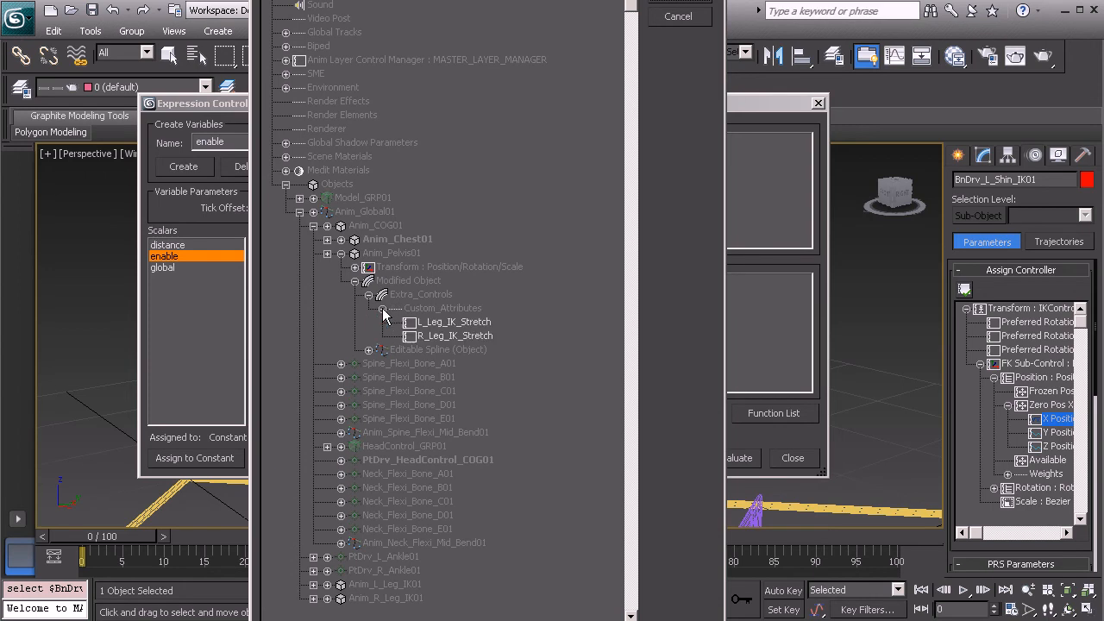
left_click(449, 324)
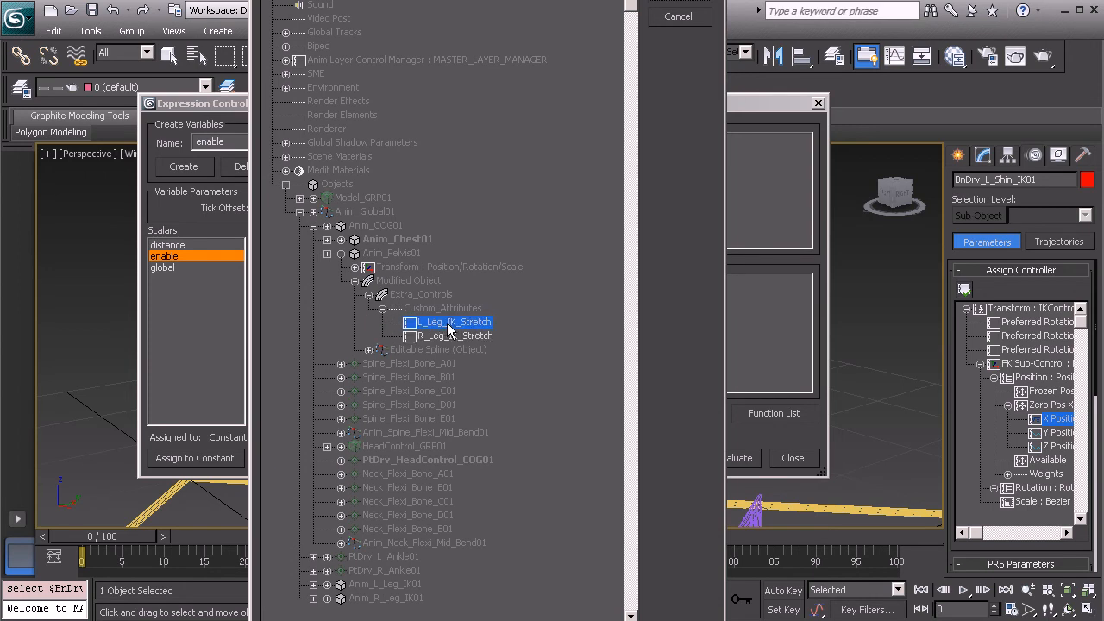
left_click(683, 2)
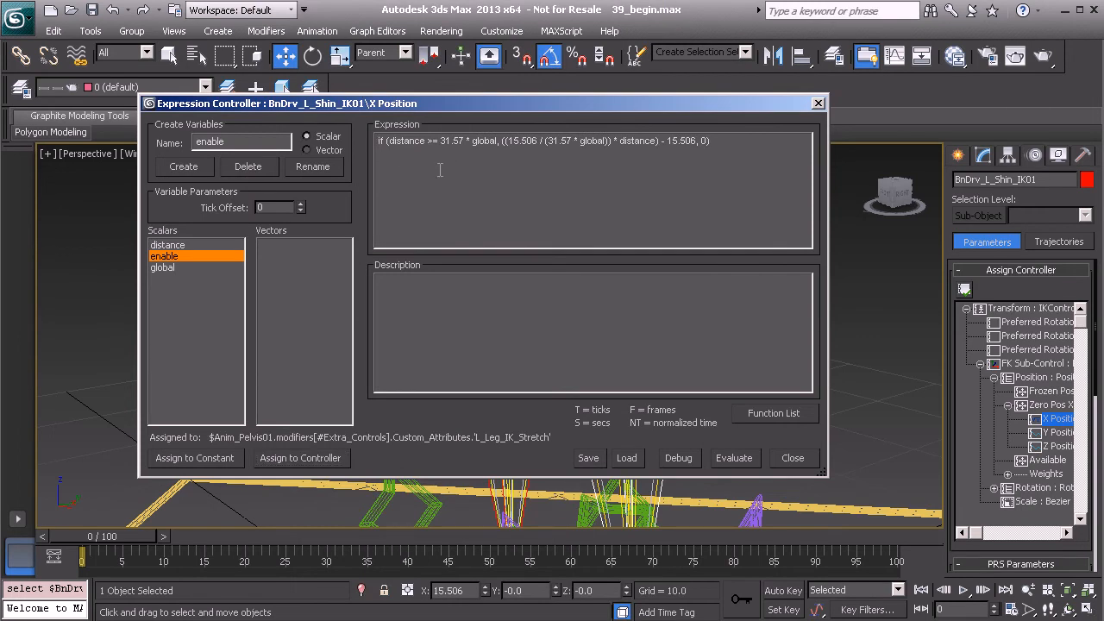
Wrap the shin expression in an outer condition: if (enable = 1, (existing if statement), 0)
type("(")
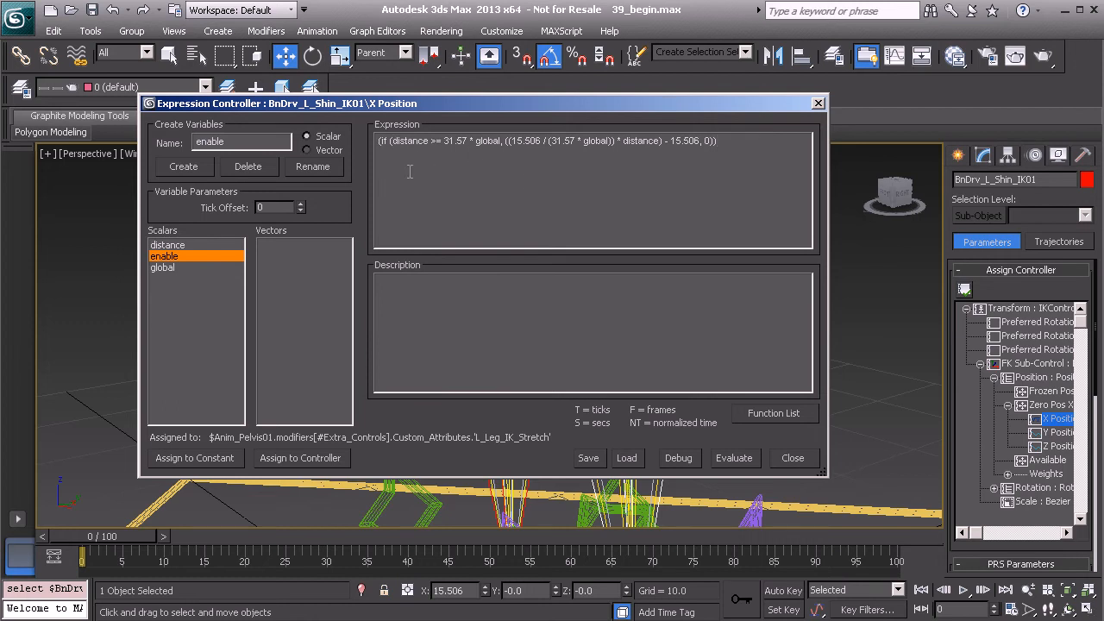
type("if")
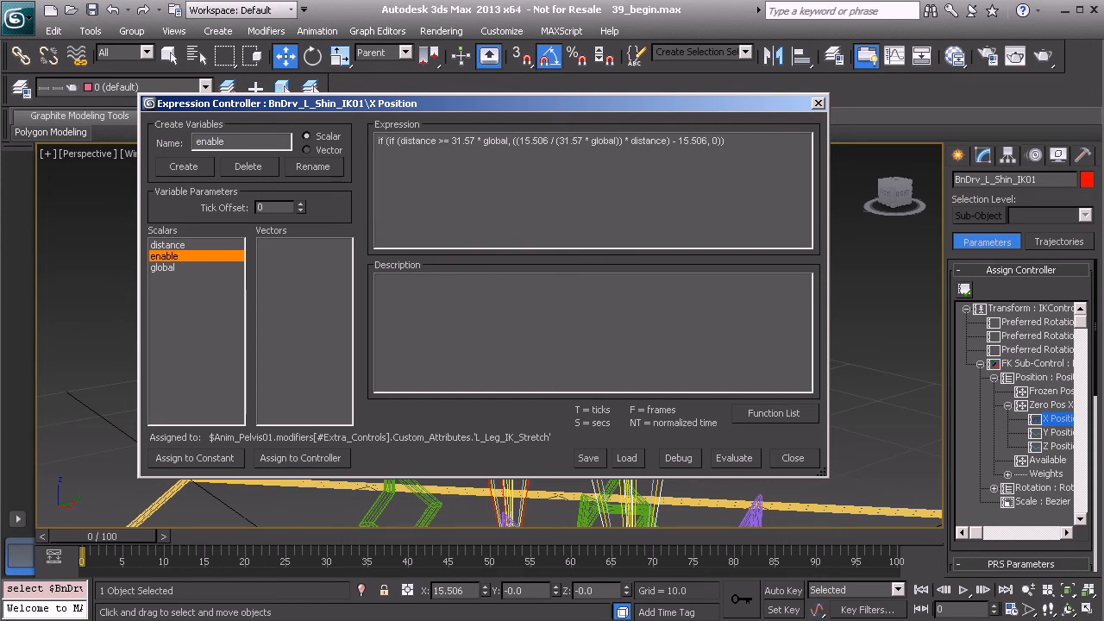
type(" )")
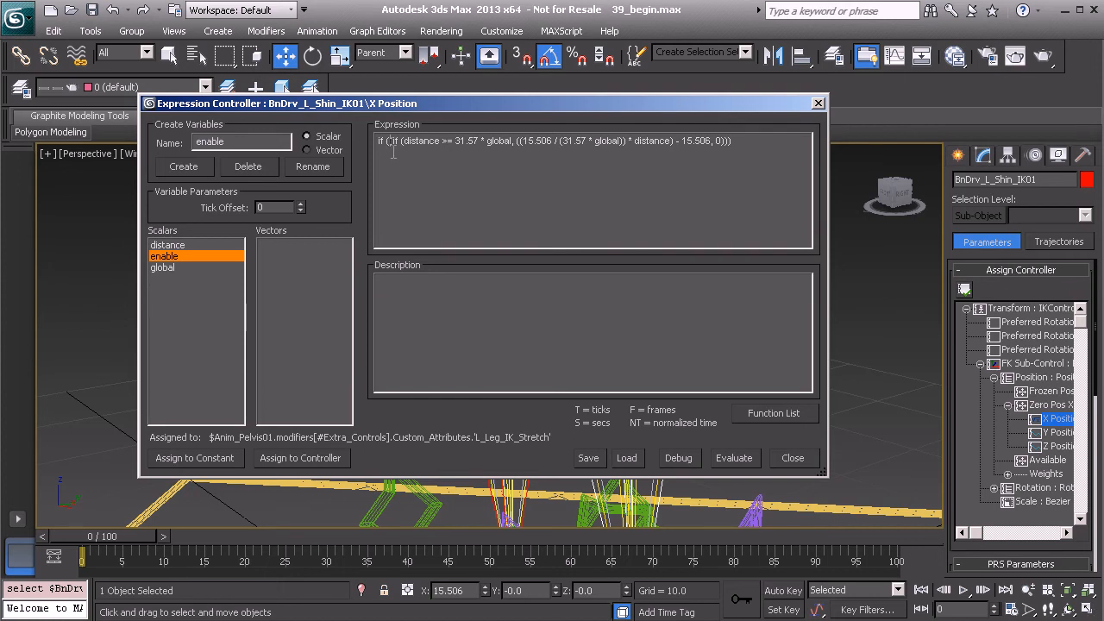
type("enable,")
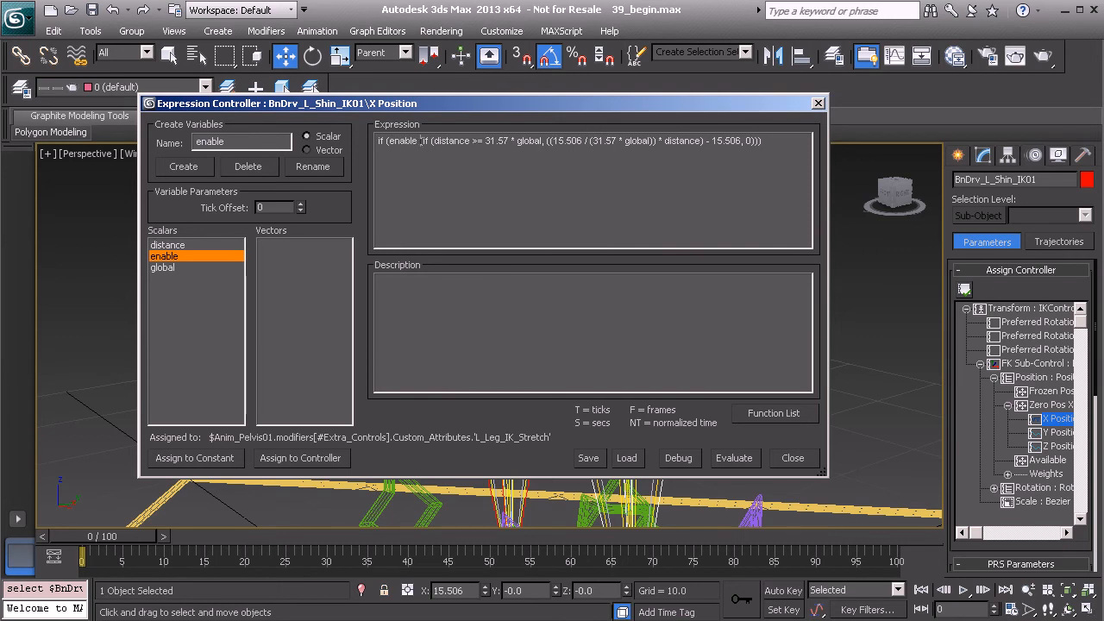
type("  =1,")
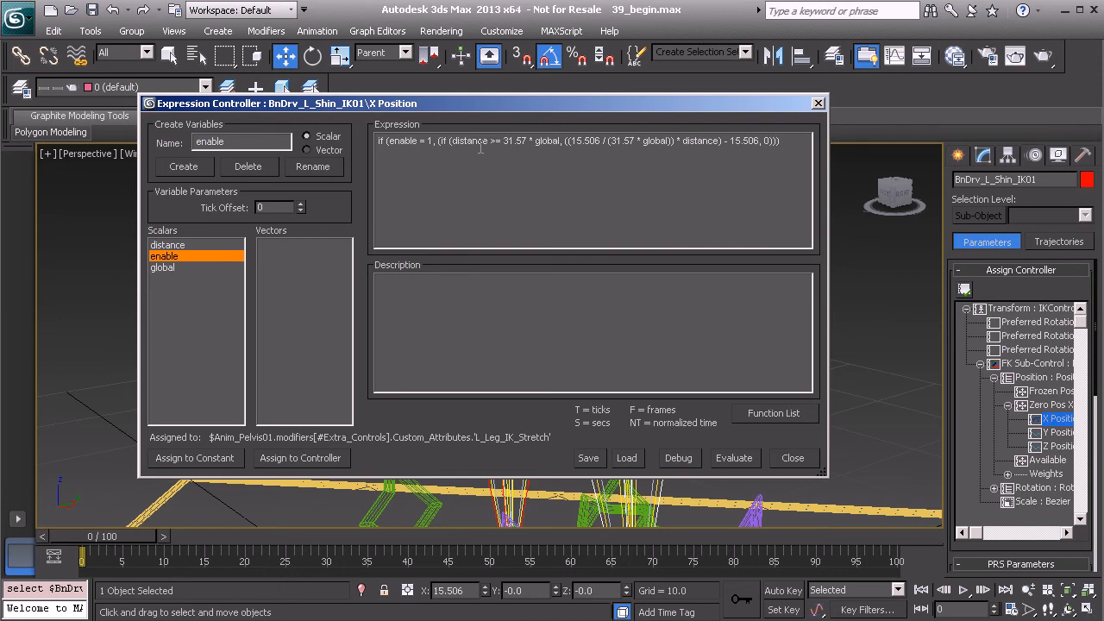
type("(")
type(", ")
type("0")
Copy the whole shin expression, then evaluate it and close the Expression Controller
left_click_drag(798, 144, 381, 151)
key("ctrl+c")
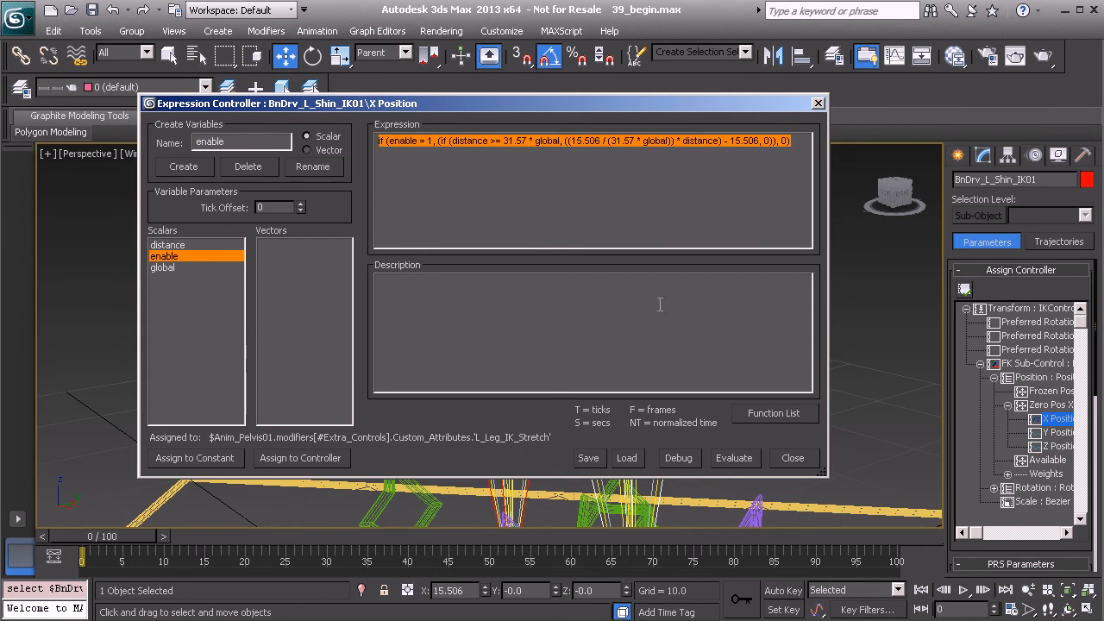
left_click(733, 459)
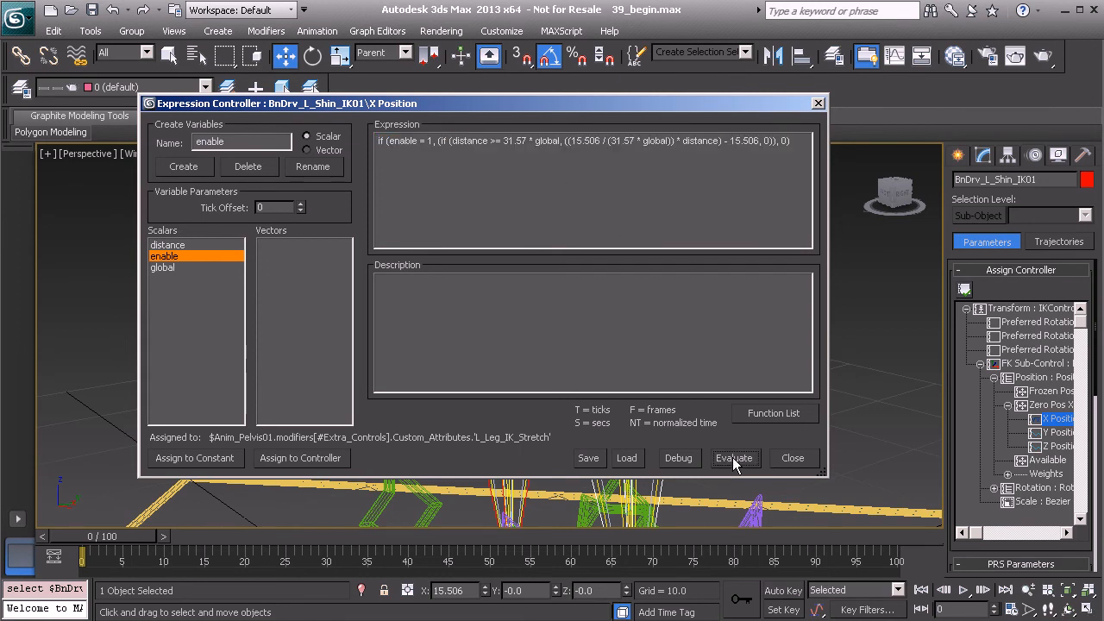
left_click(818, 103)
Select the left ankle IK driver bone, BnDrv_L_Ankle_IK01, and open the expression on its Zero Pos X Position track
middle_click_drag(613, 391, 639, 442, "alt")
left_click(653, 420)
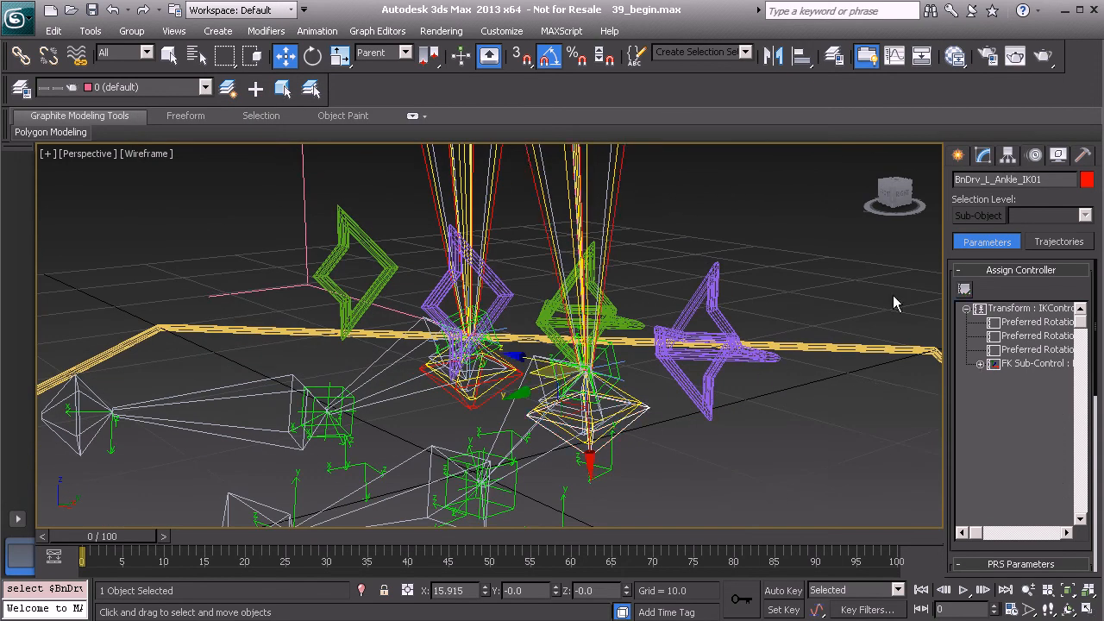
left_click(979, 364)
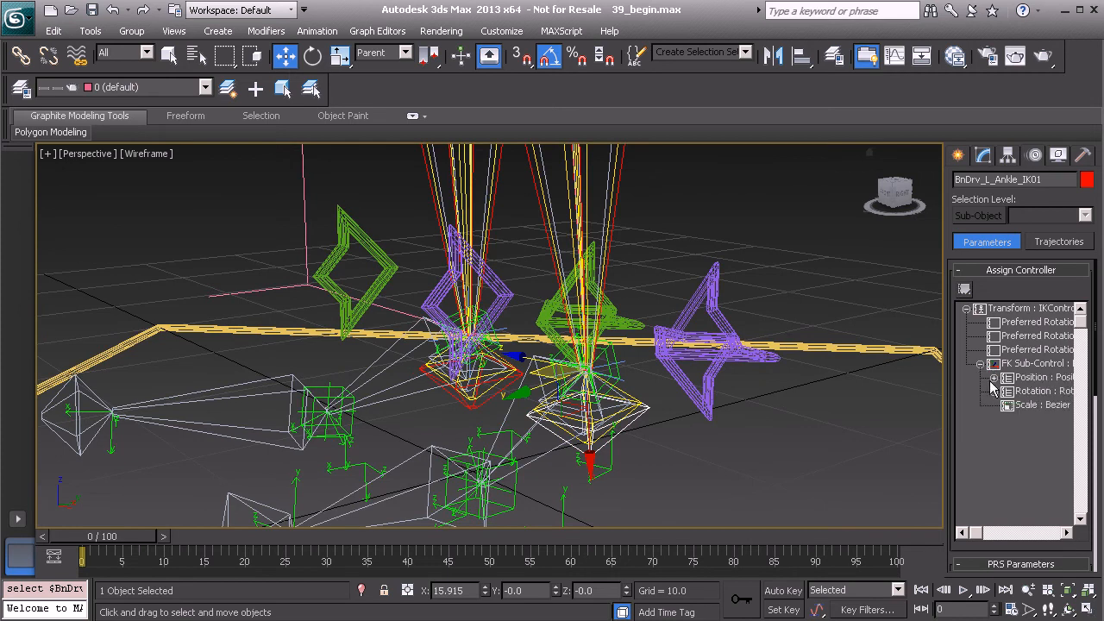
left_click(993, 378)
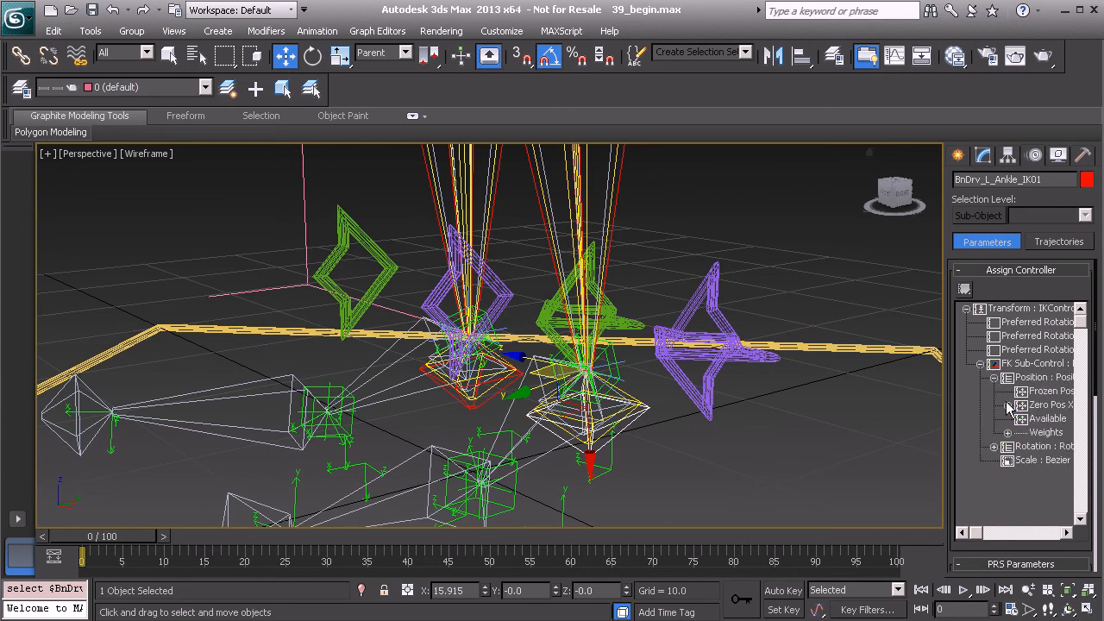
left_click(1007, 404)
right_click(1053, 420)
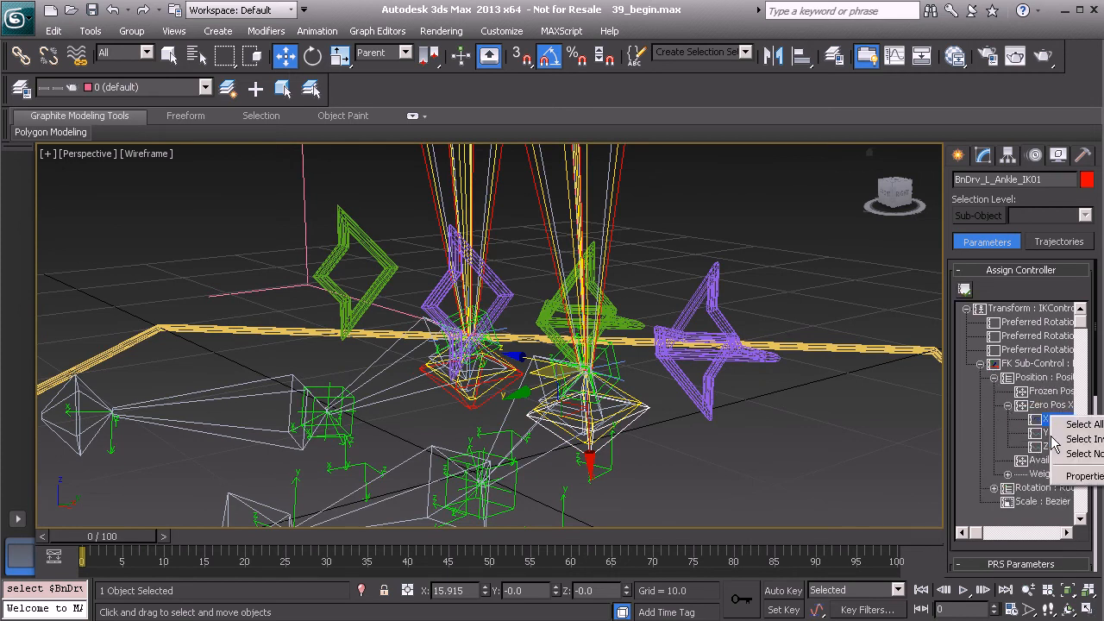
left_click(1074, 473)
Replace the ankle expression with the copied shin expression and change both 15.506 values to 15.915
left_click_drag(733, 144, 373, 146)
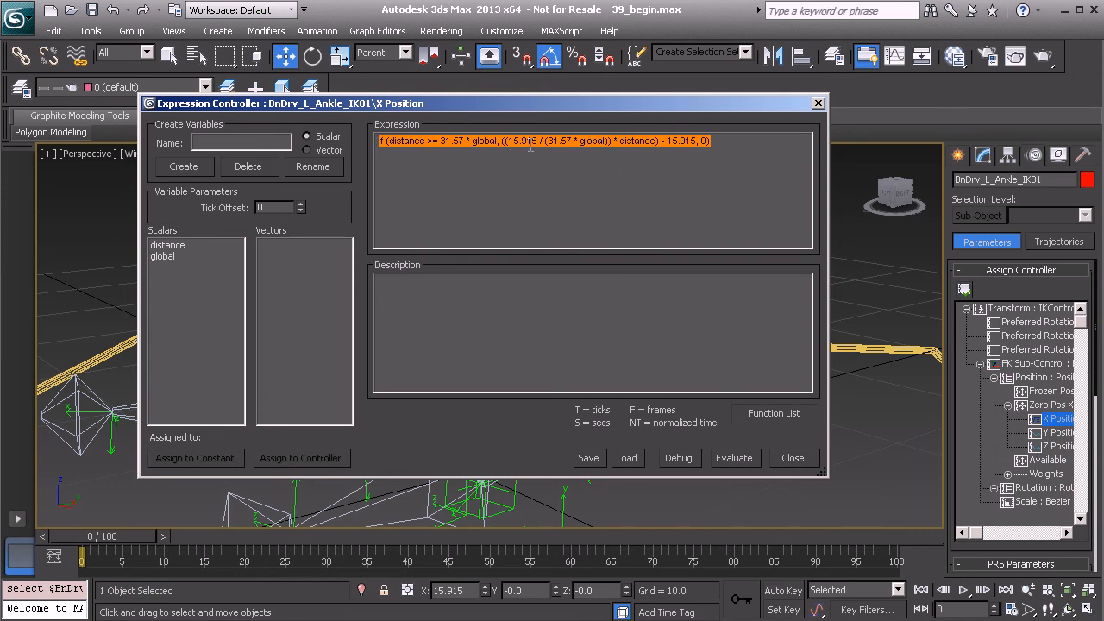
left_click_drag(513, 106, 593, 100)
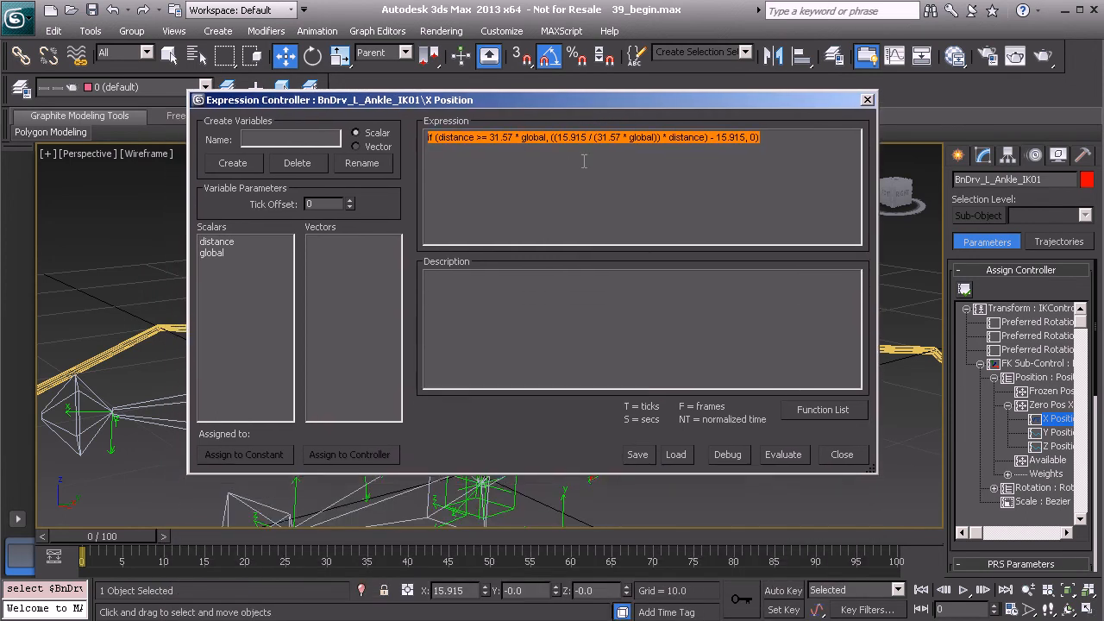
key("ctrl+v")
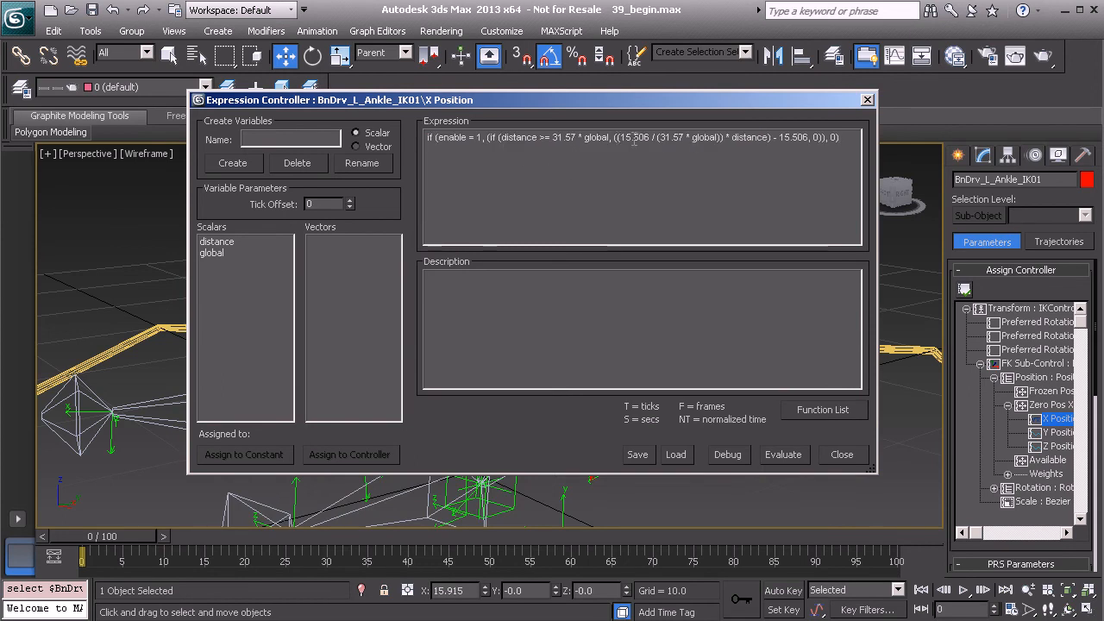
left_click_drag(634, 139, 649, 142)
type("915")
left_click_drag(791, 142, 809, 148)
type("915")
Create a scalar variable named enable assigned to Anim_Pelvis01's L_Leg_IK_Stretch attribute, and evaluate the ankle expression before closing it
left_click(287, 140)
type("enable")
left_click(239, 165)
left_click(348, 455)
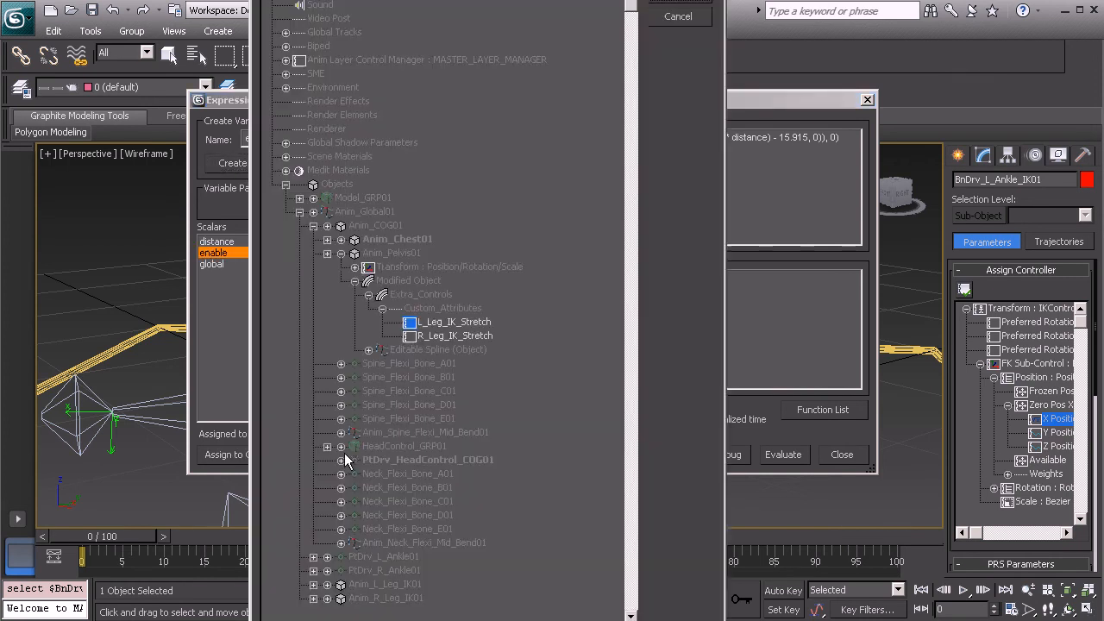
left_click(454, 323)
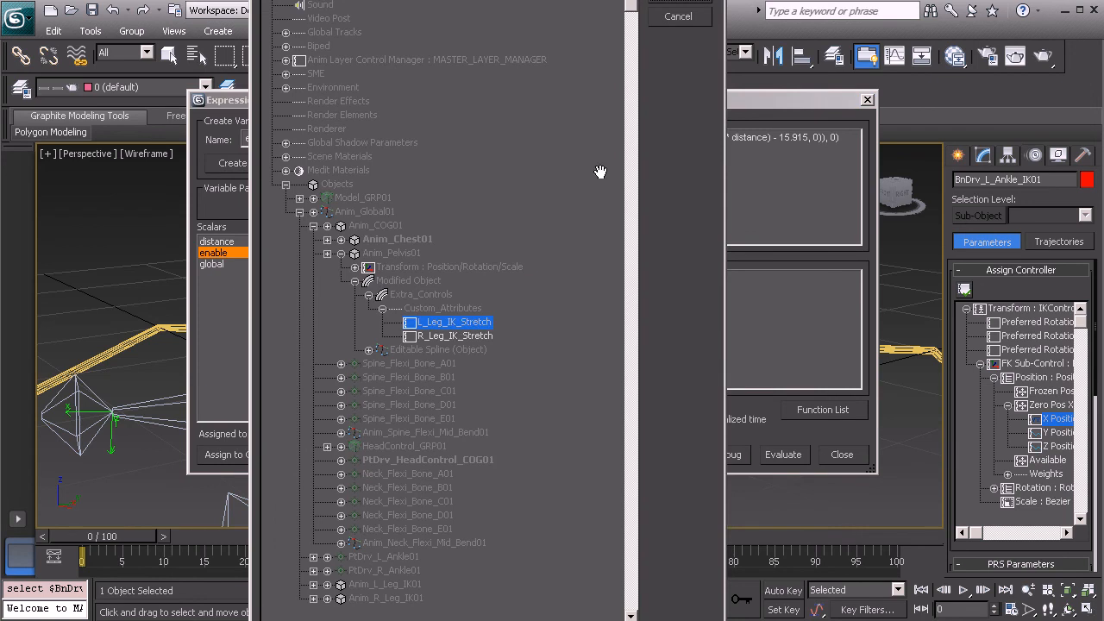
left_click(678, 2)
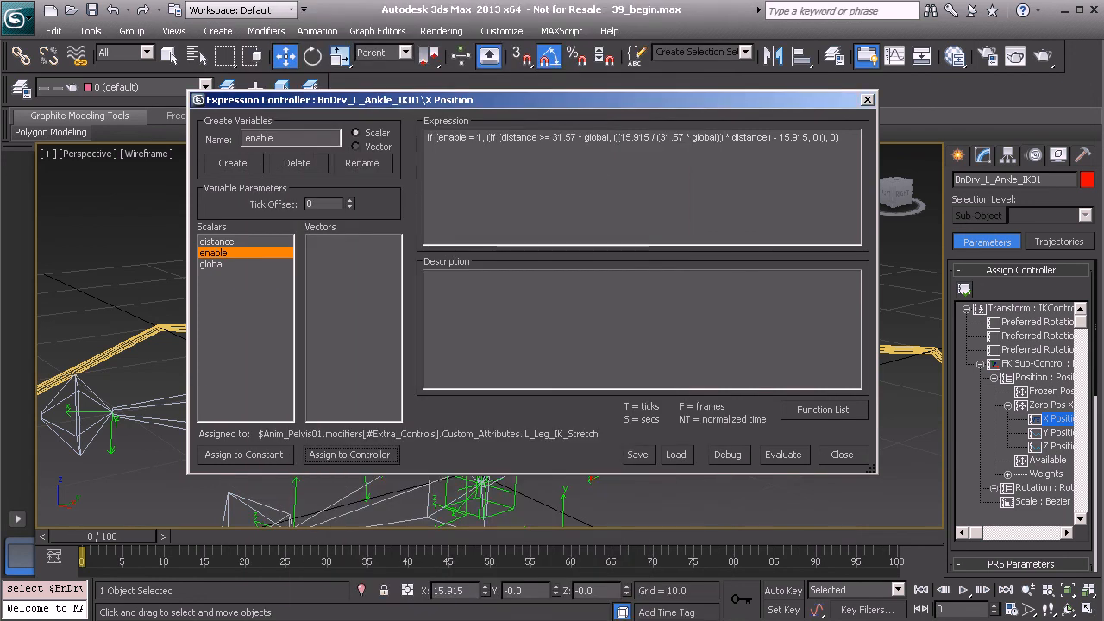
left_click(780, 453)
left_click(868, 100)
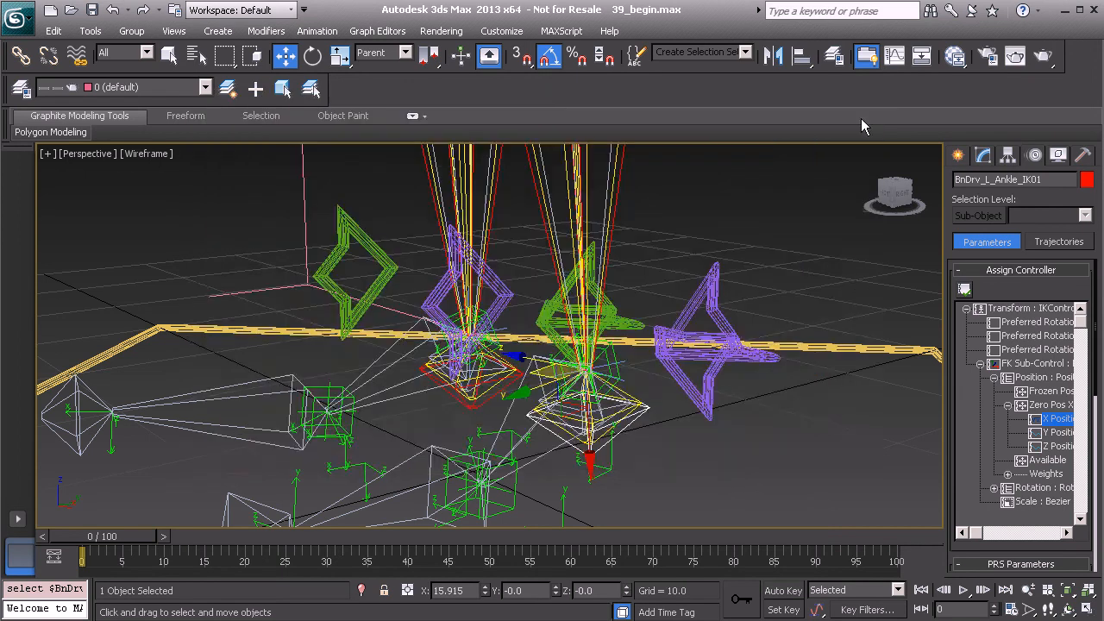
Select the Anim_L_Leg_IK01 control and temporarily move it away from the body to test the leg with stretch off
middle_click_drag(718, 350, 658, 374, "alt")
scroll(644, 376, "down", 4)
left_click(603, 332)
middle_click_drag(605, 337, 559, 346, "alt")
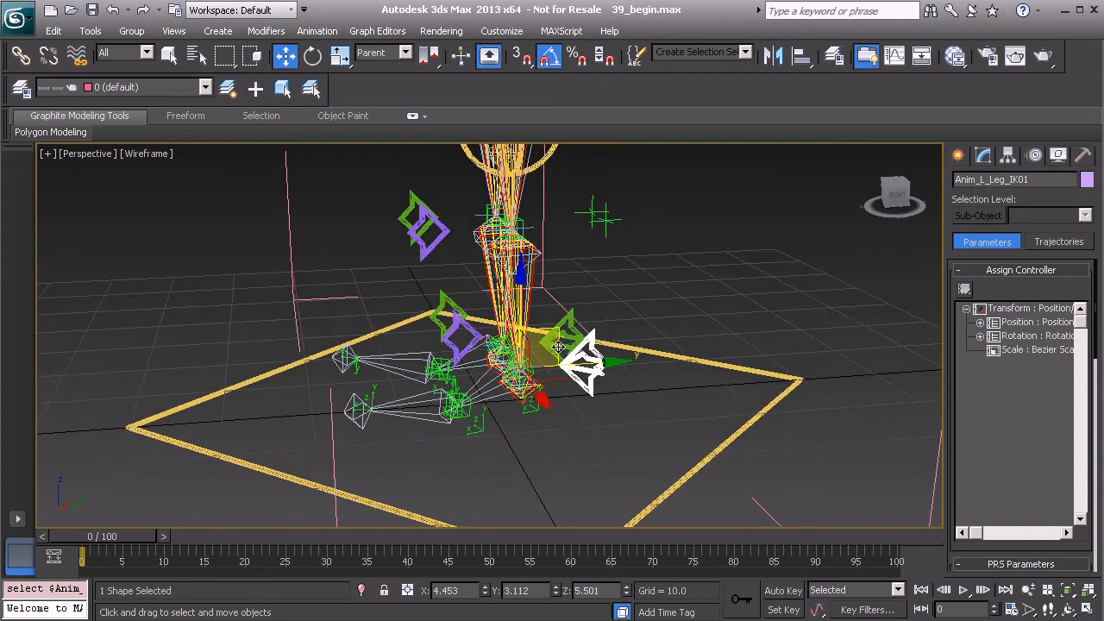
left_click_drag(559, 345, 447, 297)
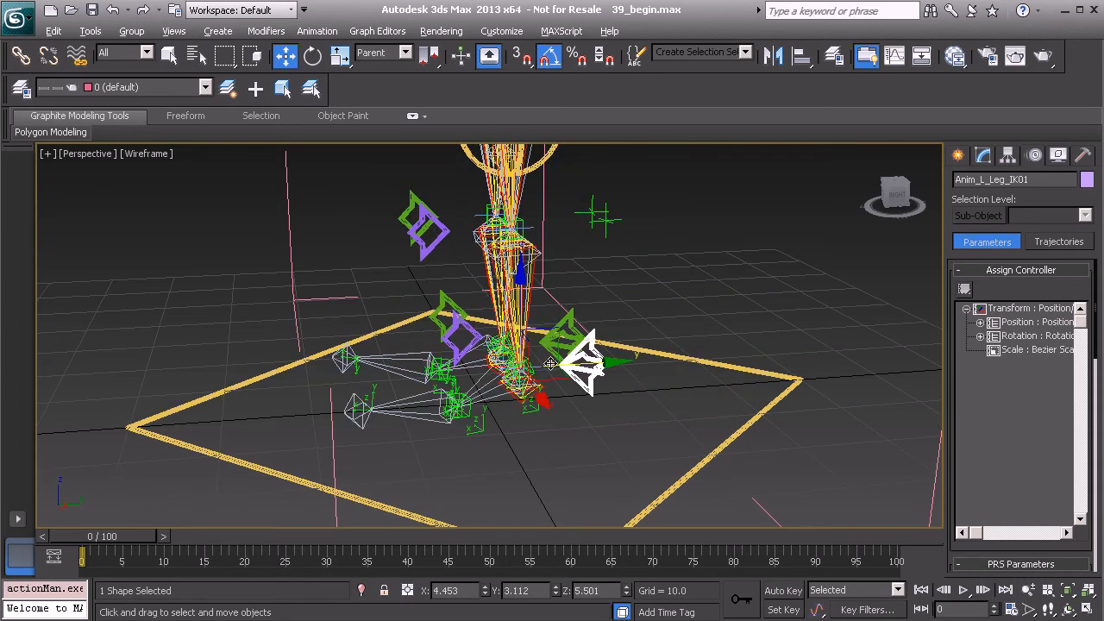
Select the Anim_Pelvis01 control and turn on its L_Leg_IK_Stretch toggle
middle_click_drag(584, 365, 618, 363, "alt")
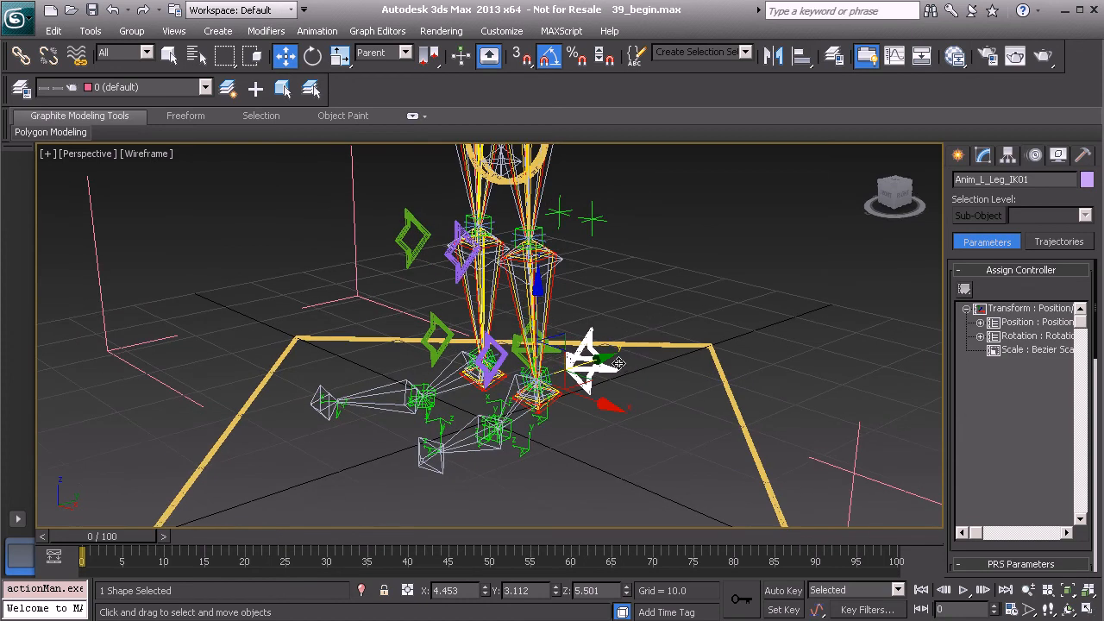
left_click(983, 156)
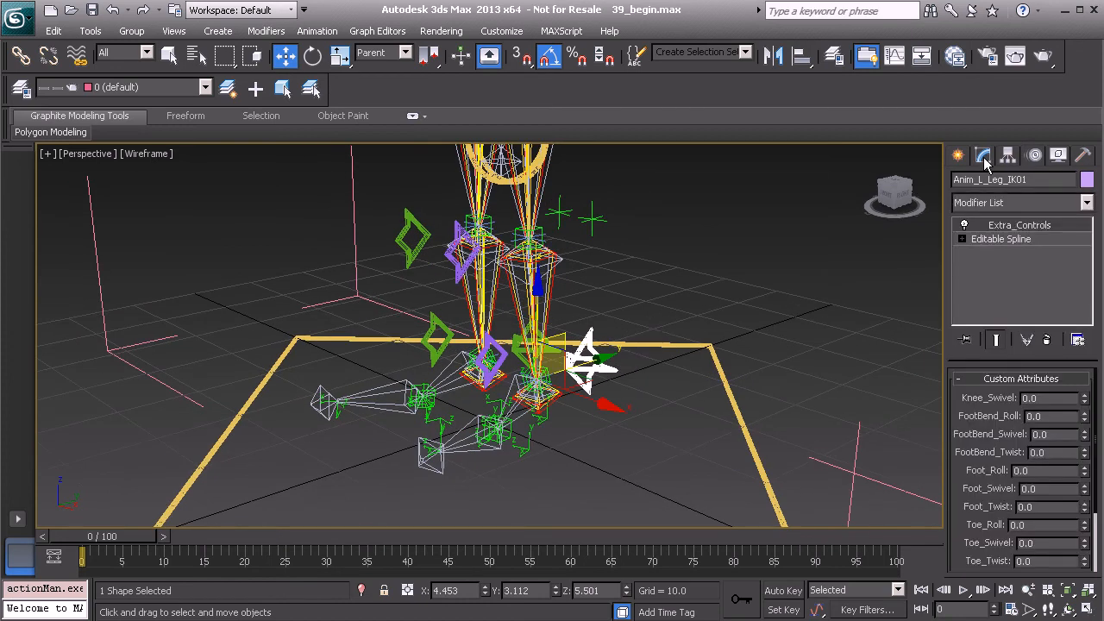
middle_click_drag(642, 334, 649, 365, "alt")
middle_click_drag(611, 316, 609, 389)
middle_click_drag(585, 280, 604, 273, "alt")
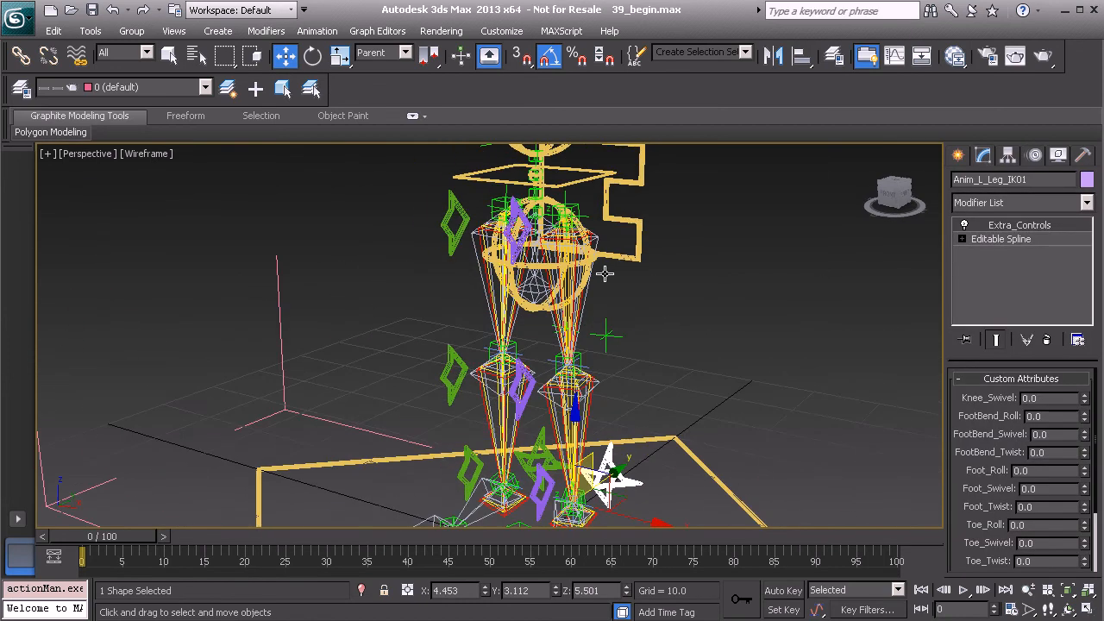
left_click(595, 262)
left_click(595, 262)
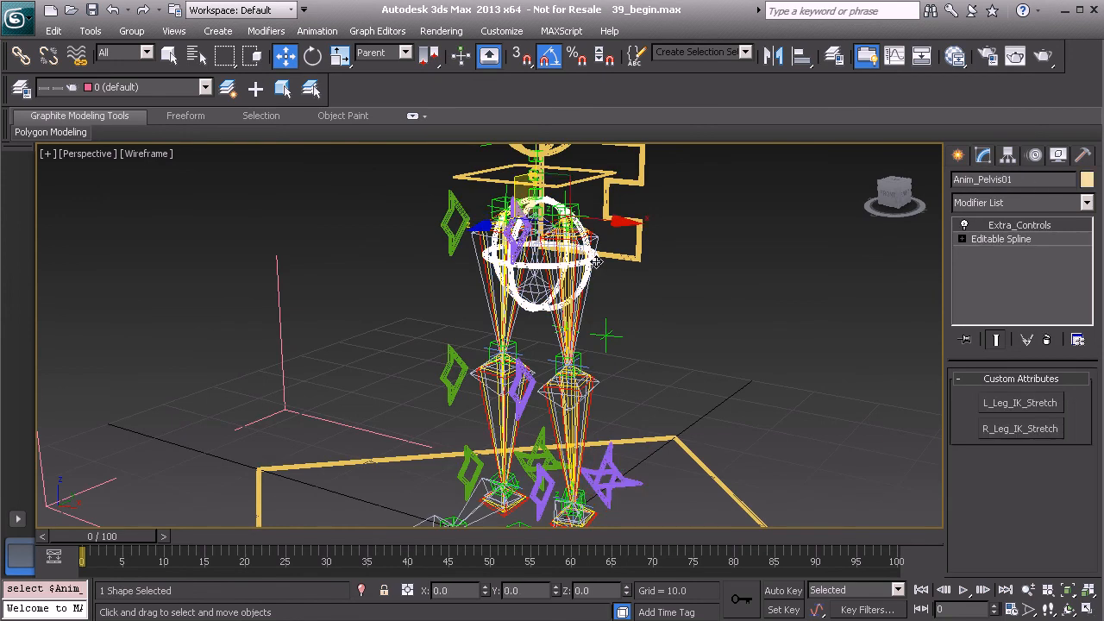
left_click(1018, 402)
Move the Anim_L_Leg_IK01 control to test the leg with stretch on, and undo the move
middle_click_drag(673, 448, 604, 332, "alt")
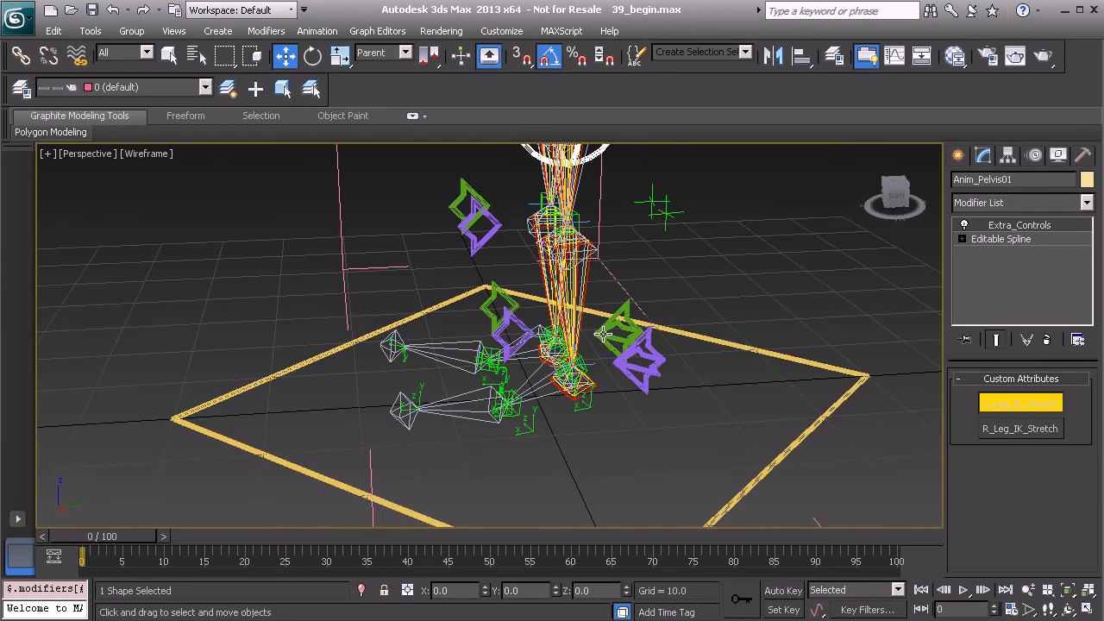
left_click(643, 370)
middle_click_drag(642, 371, 653, 325, "alt")
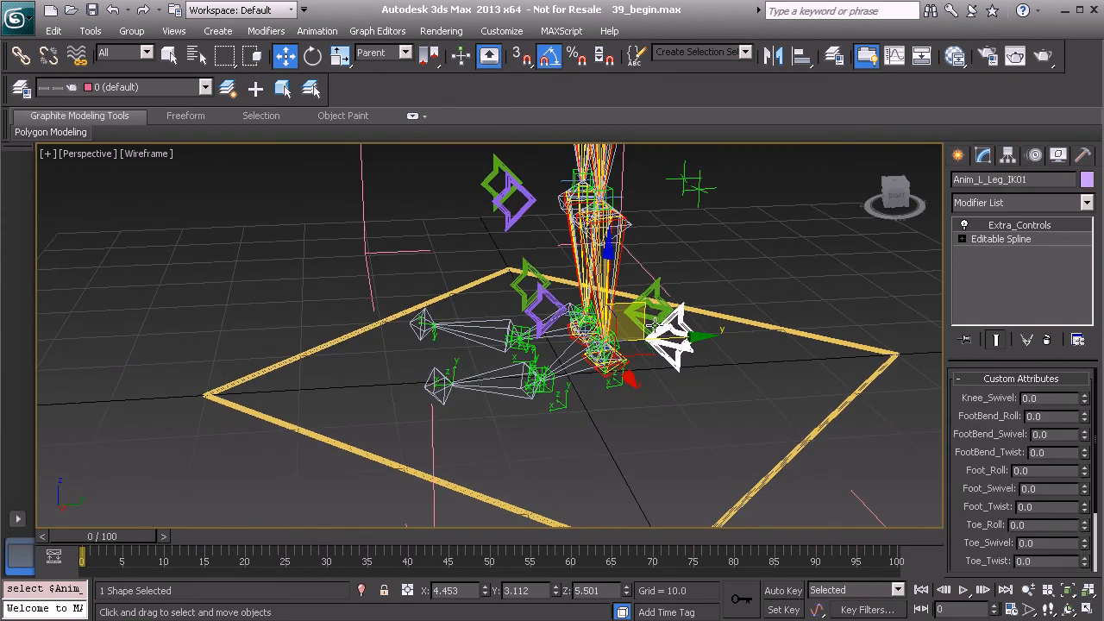
left_click_drag(653, 326, 627, 285)
left_click_drag(1005, 395, 848, 298)
key("ctrl+z")
middle_click_drag(613, 288, 640, 352)
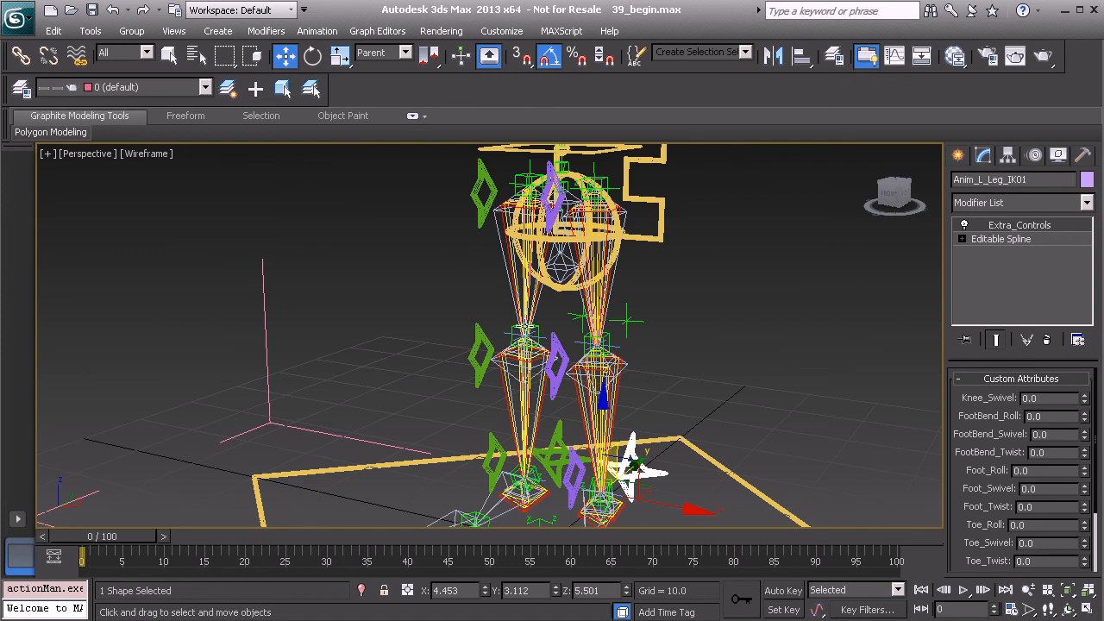
middle_click_drag(525, 326, 517, 326, "alt")
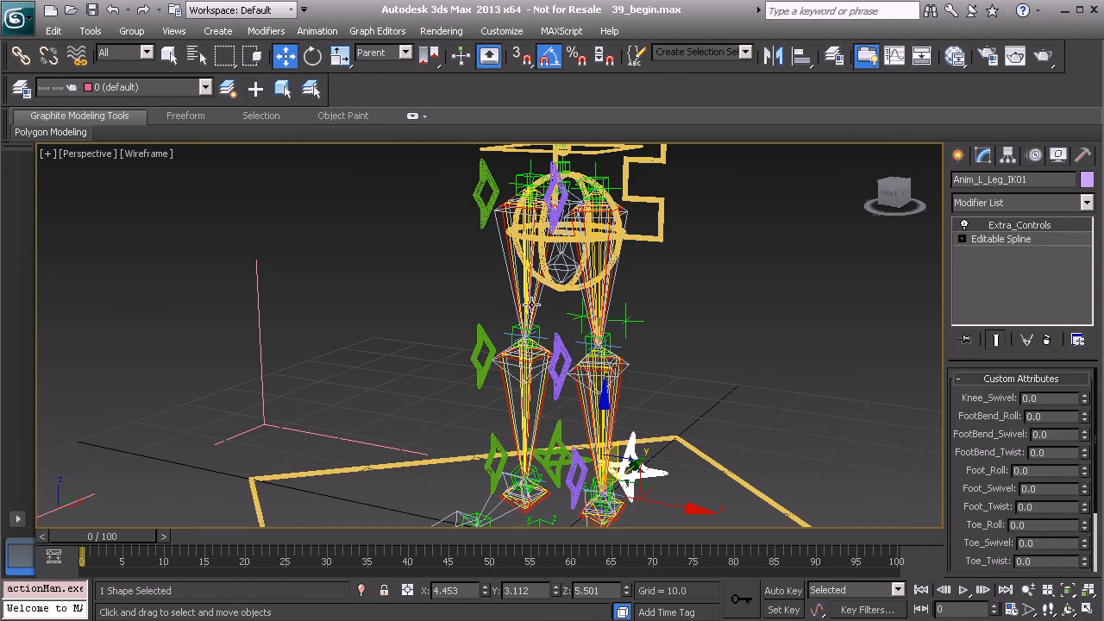
middle_click_drag(580, 341, 672, 301, "alt")
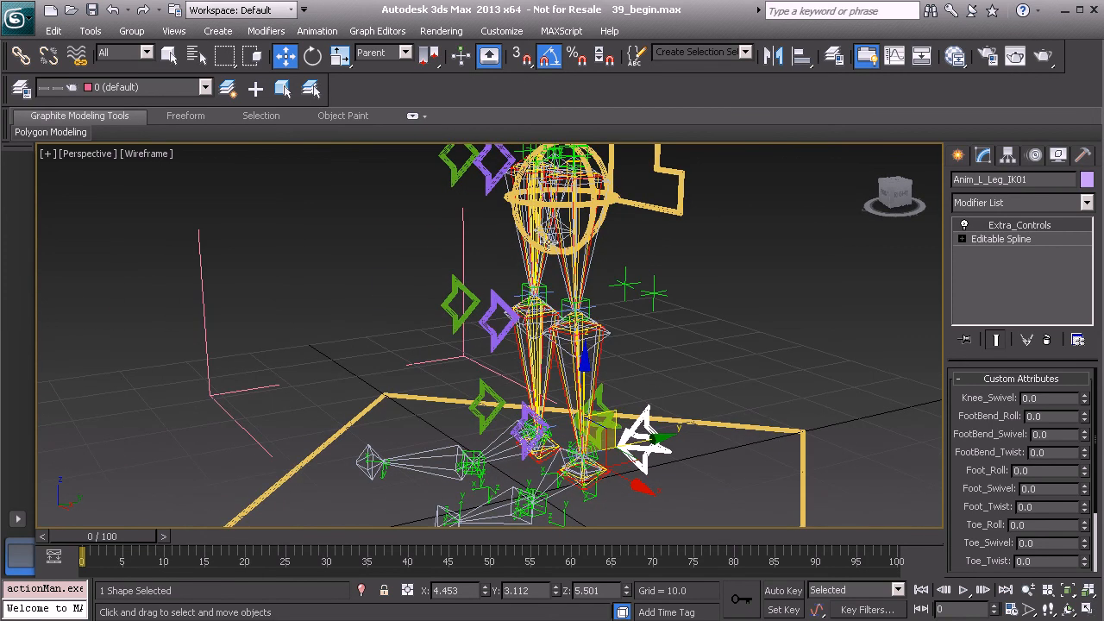